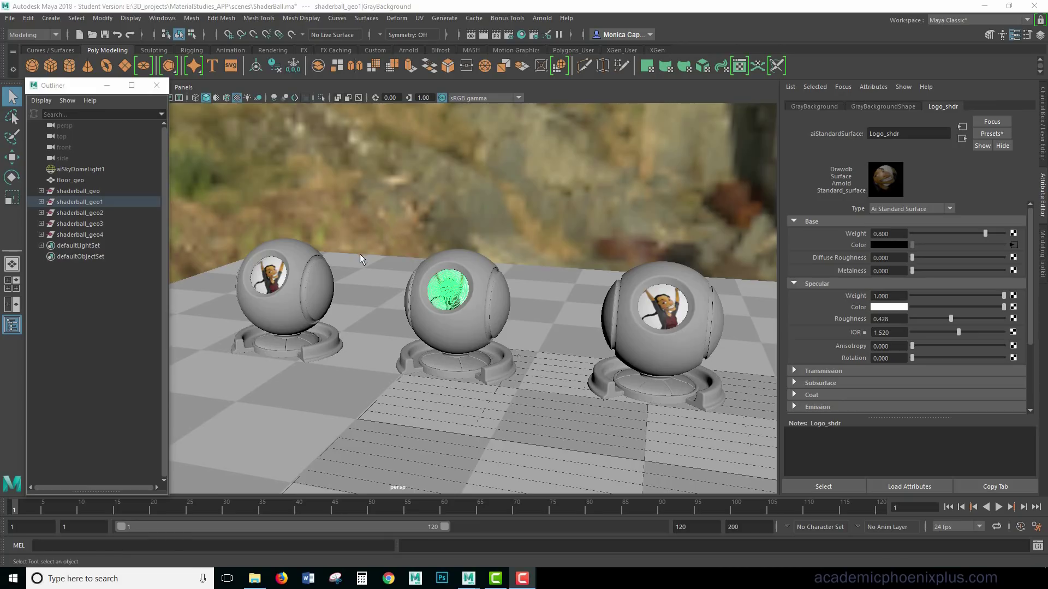
- Select the first shader ball's body and base and assign them a new aiStandardSurface material
alt+drag(360, 254, 376, 259)
mouse_move(525, 232)
alt+middle_down()
mouse_move(539, 231)
mouse_move(506, 225)
alt+middle_up()
alt+drag(506, 224, 492, 244)
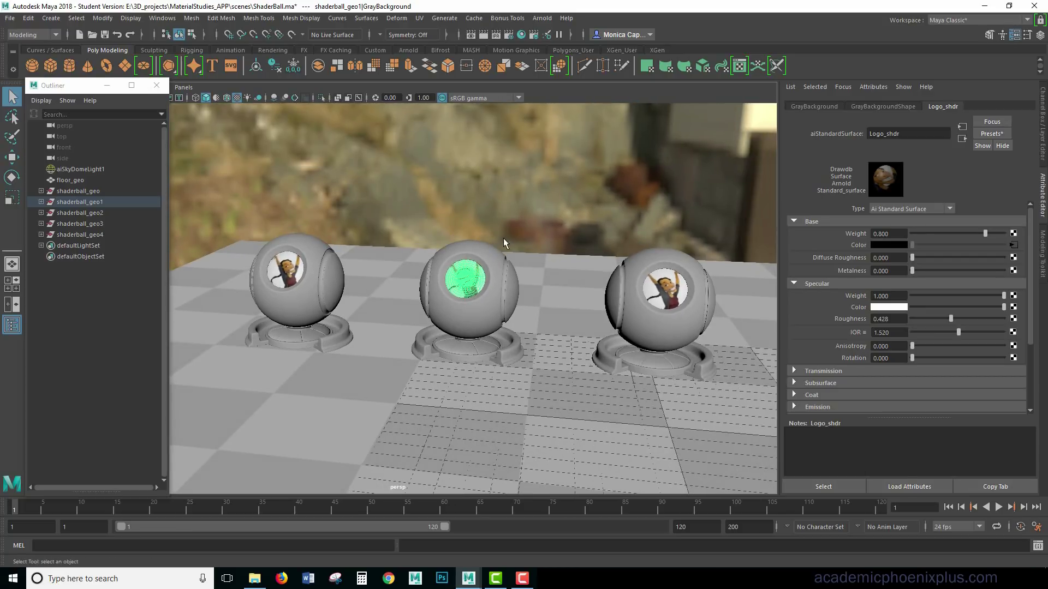
alt+drag(493, 290, 515, 308)
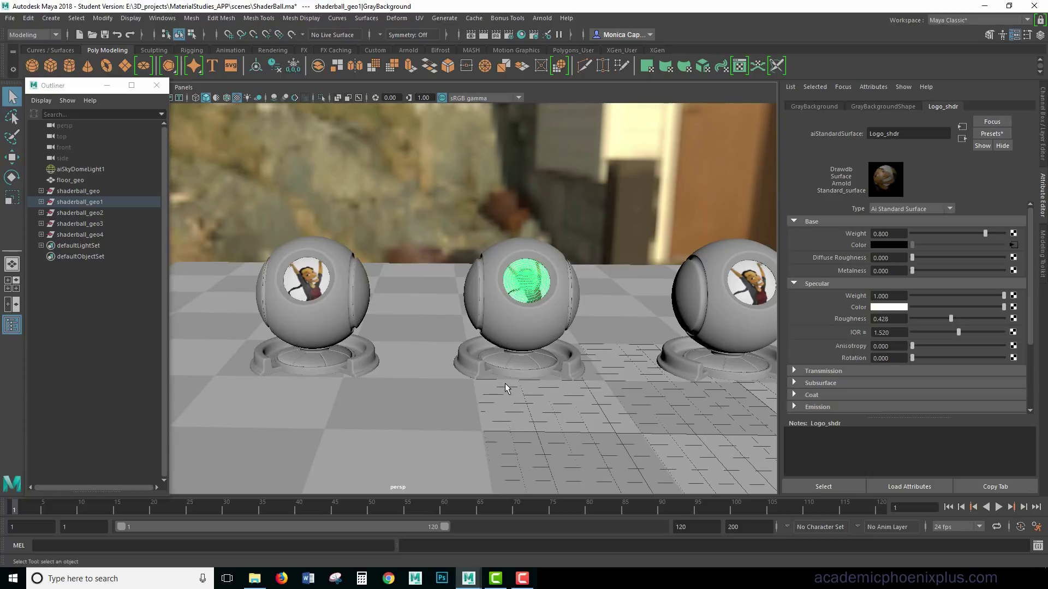
alt+drag(376, 277, 557, 292)
click(430, 376)
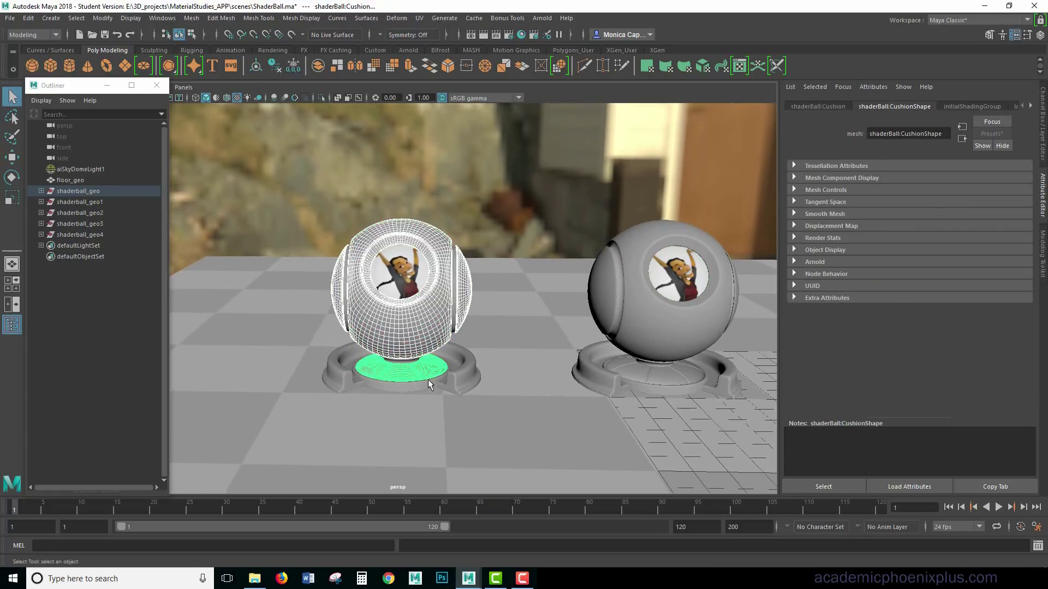
click(462, 379)
right_drag(450, 313, 476, 543)
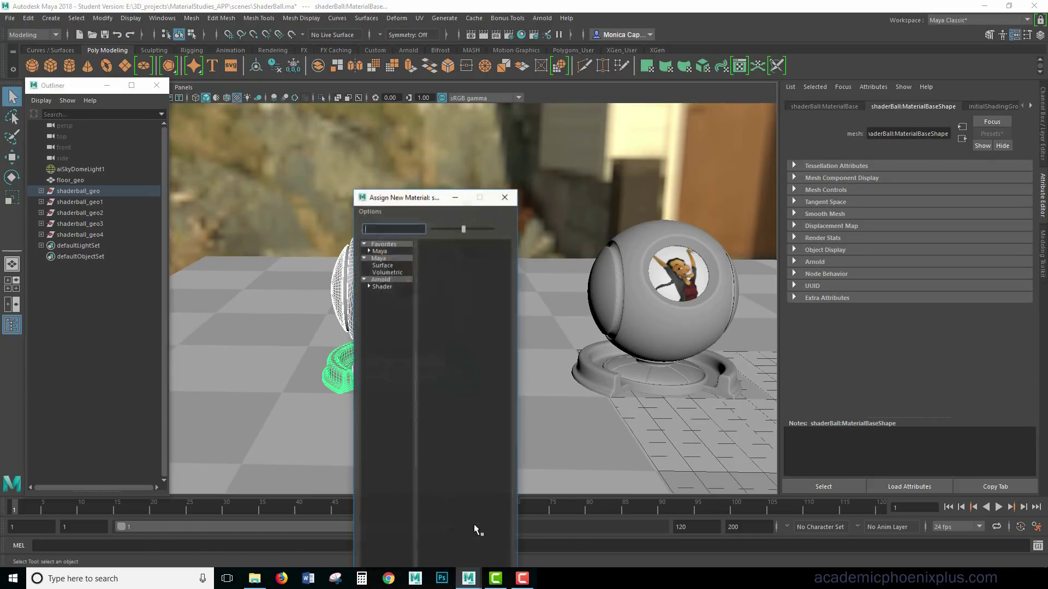
click(391, 281)
click(469, 339)
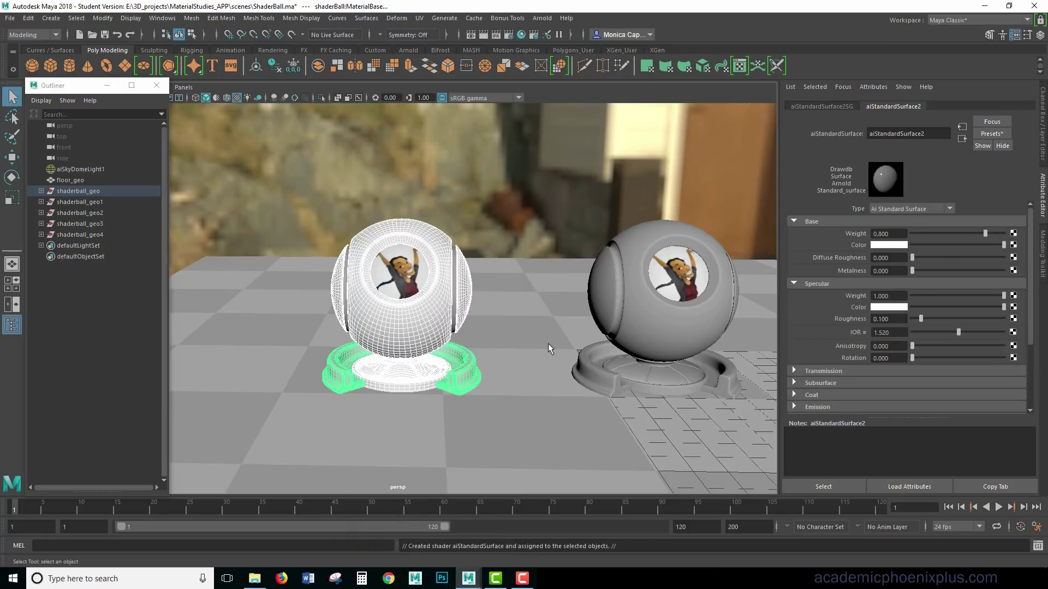
- Replace the new material's settings with the Ceramic preset and render the scene in the Arnold RenderView
click(991, 133)
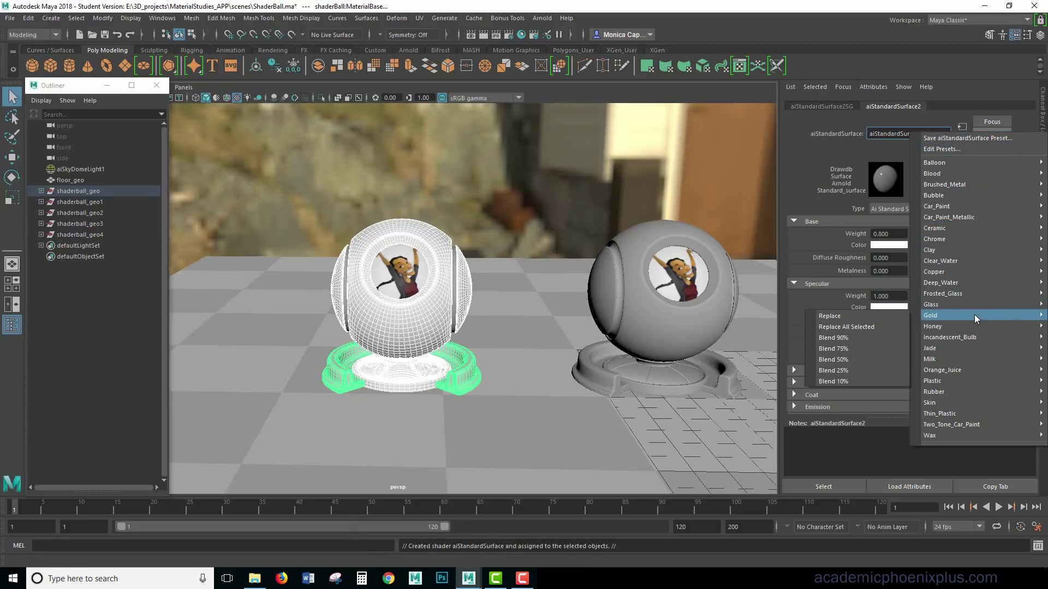
mouse_move(956, 265)
mouse_move(971, 232)
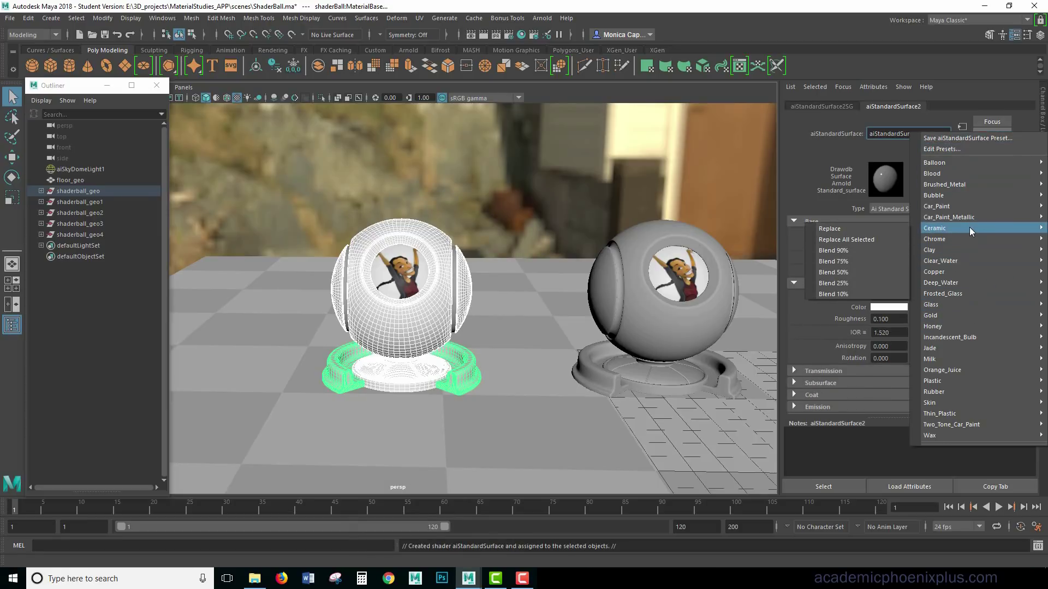
click(880, 230)
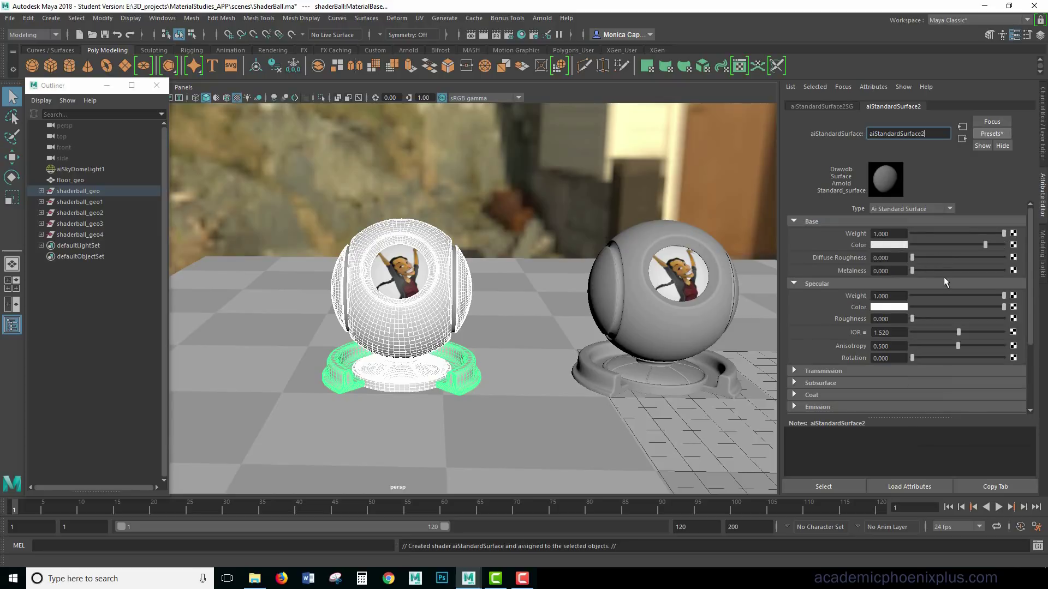
click(542, 18)
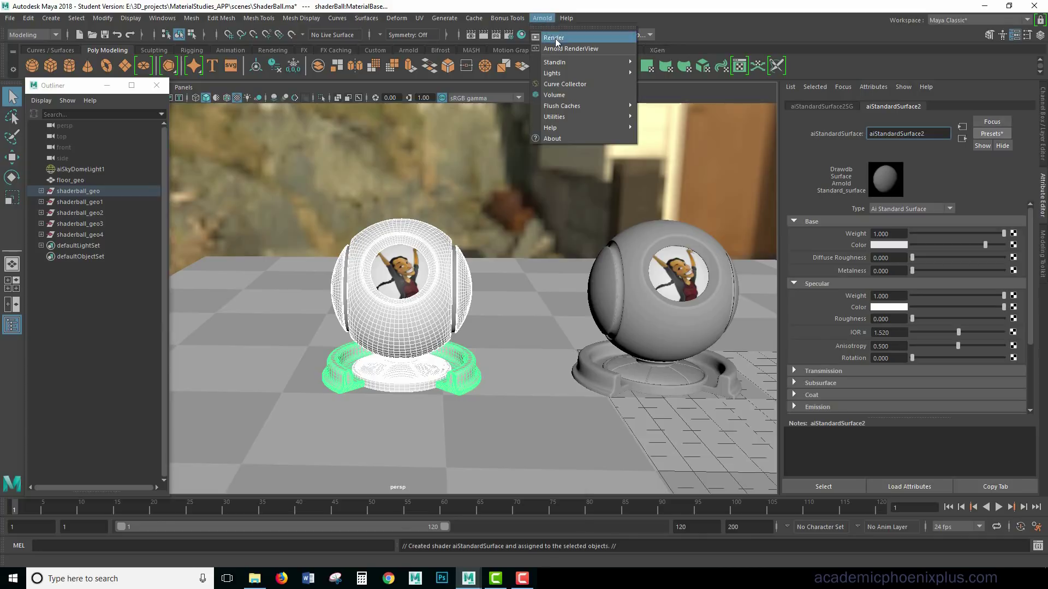
click(554, 30)
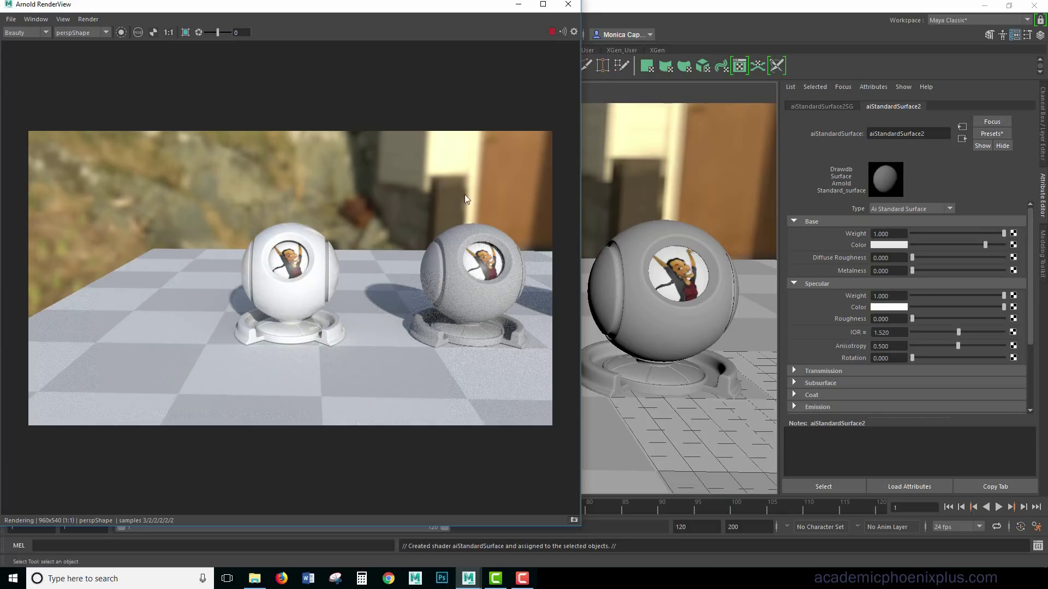
- Replace the first ball's material settings with the Copper preset and set its specular roughness to 0.289
click(991, 134)
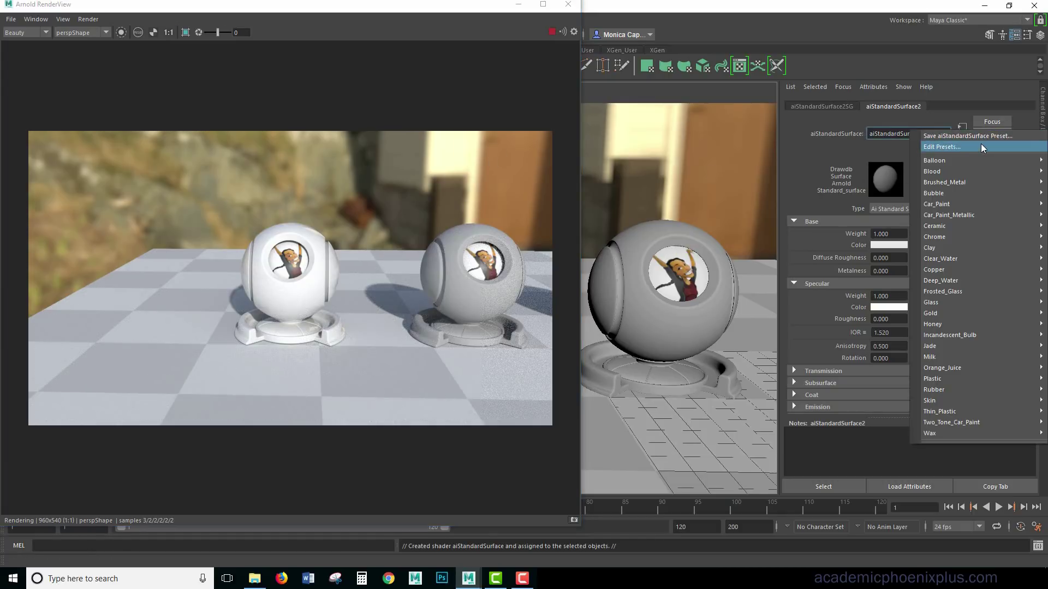
mouse_move(951, 248)
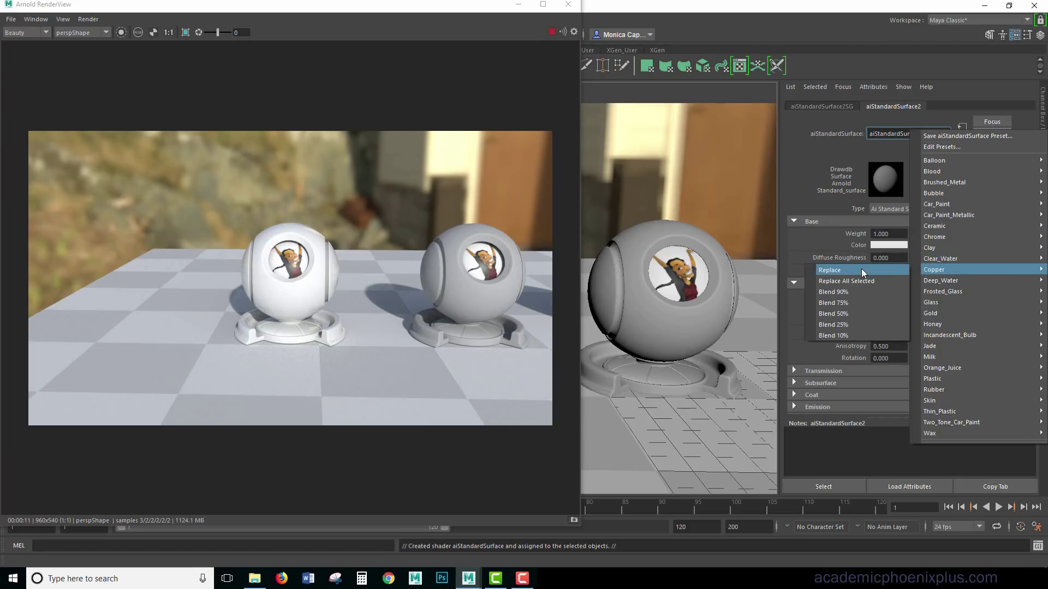
click(863, 271)
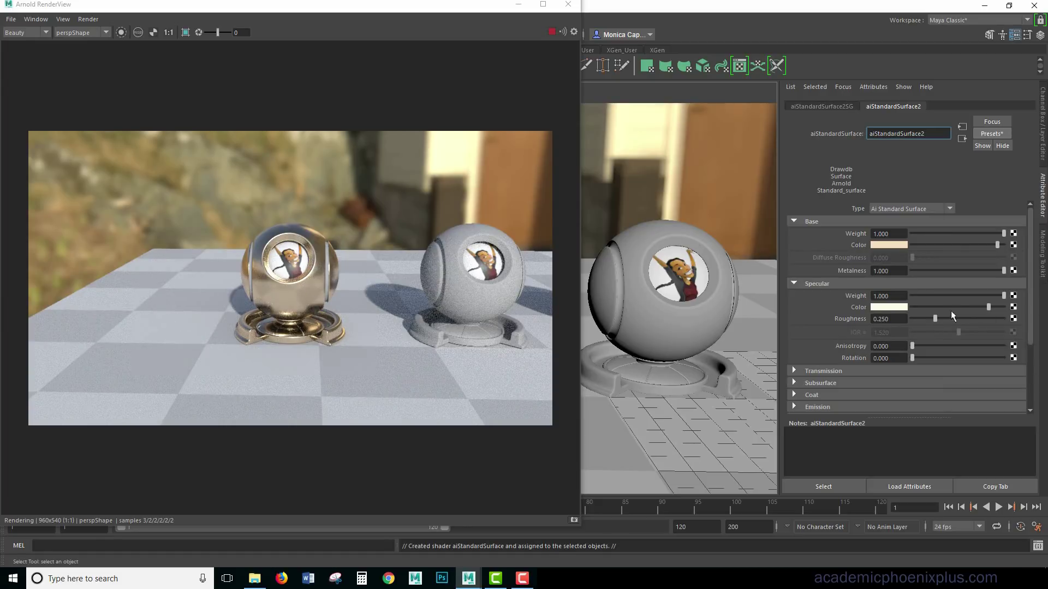
click(939, 320)
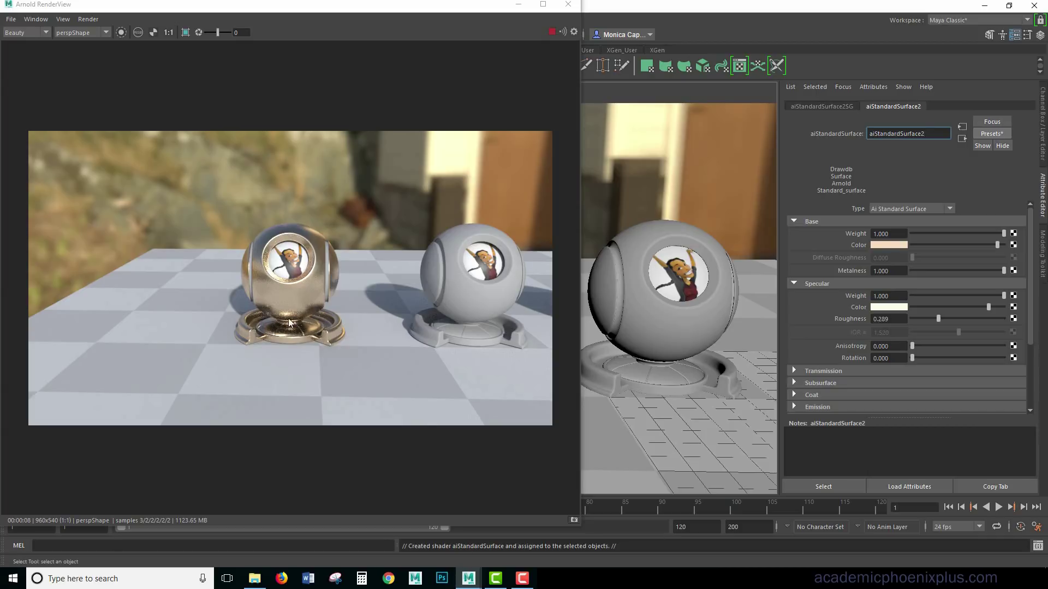
- Move the render window clear of the second shader ball and assign a new aiStandardSurface material to that ball's body and base
scroll(291, 339, down, 3)
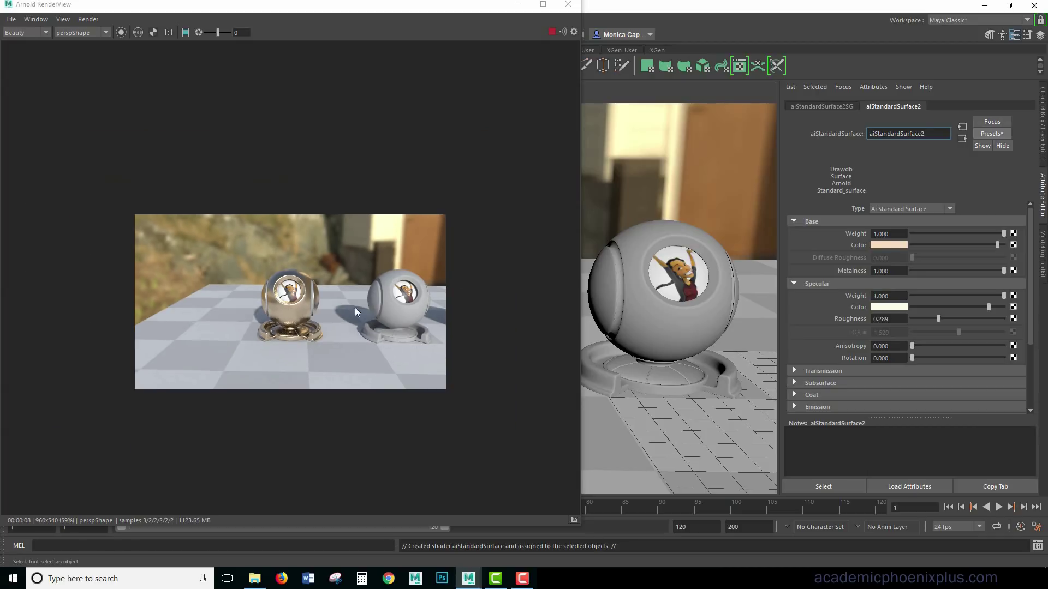
double_click(498, 8)
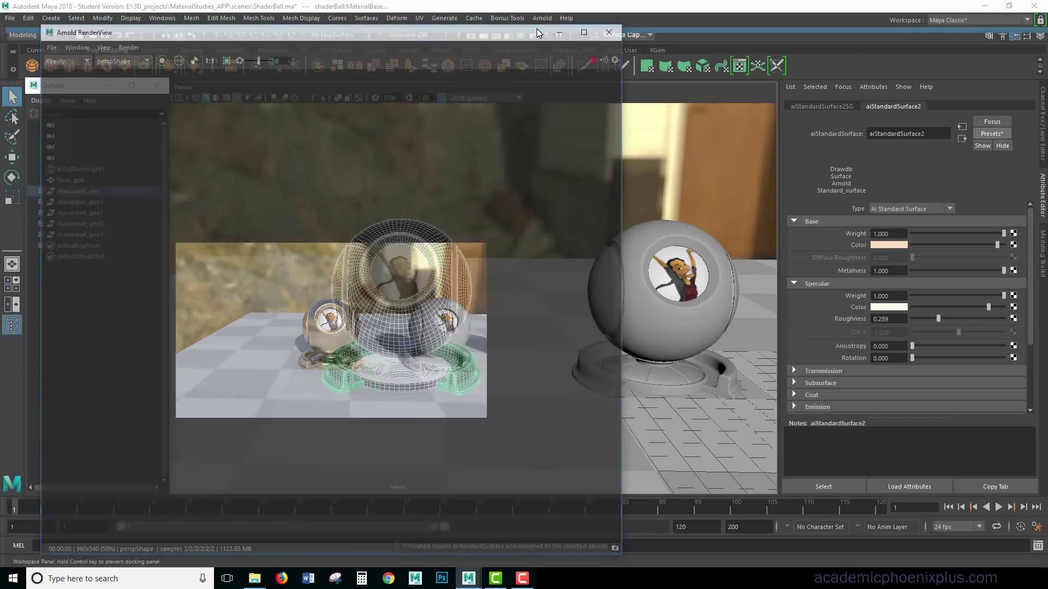
click(207, 100)
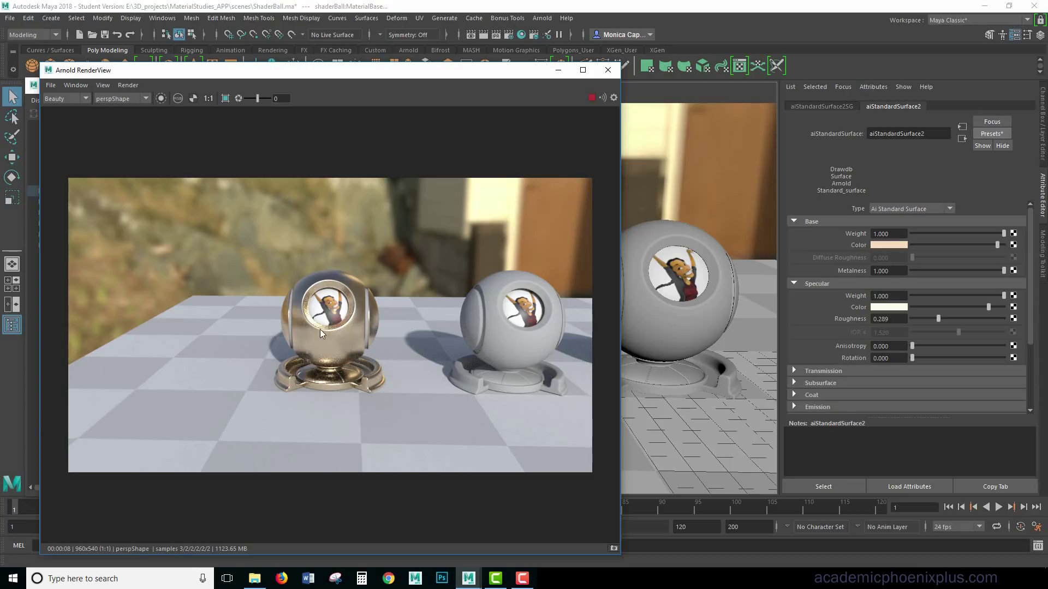
drag(497, 72, 437, 66)
click(662, 393)
click(729, 390)
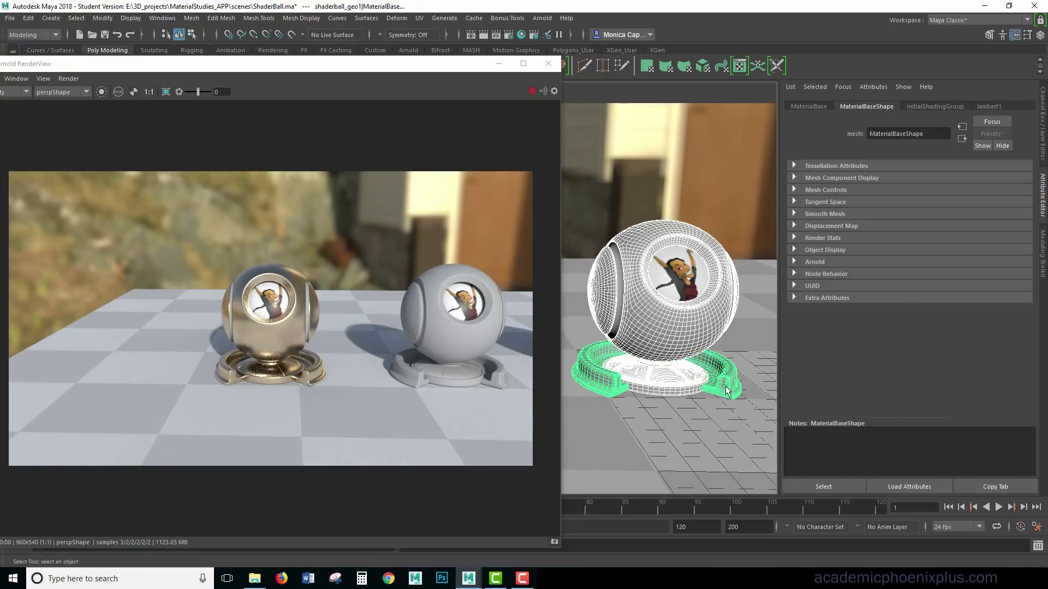
right_click(738, 384)
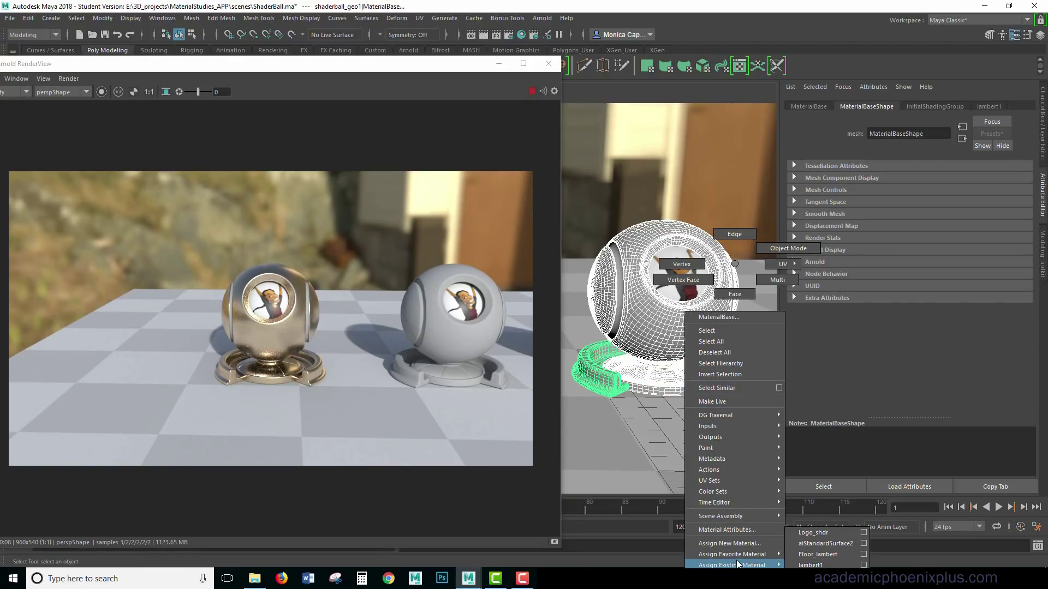
click(729, 544)
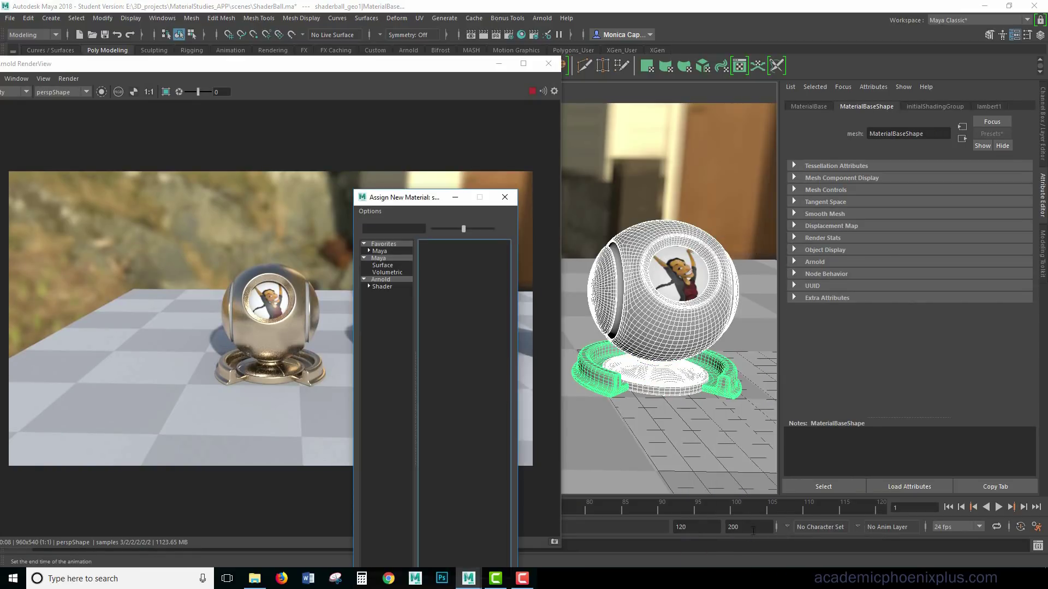
click(382, 280)
click(466, 338)
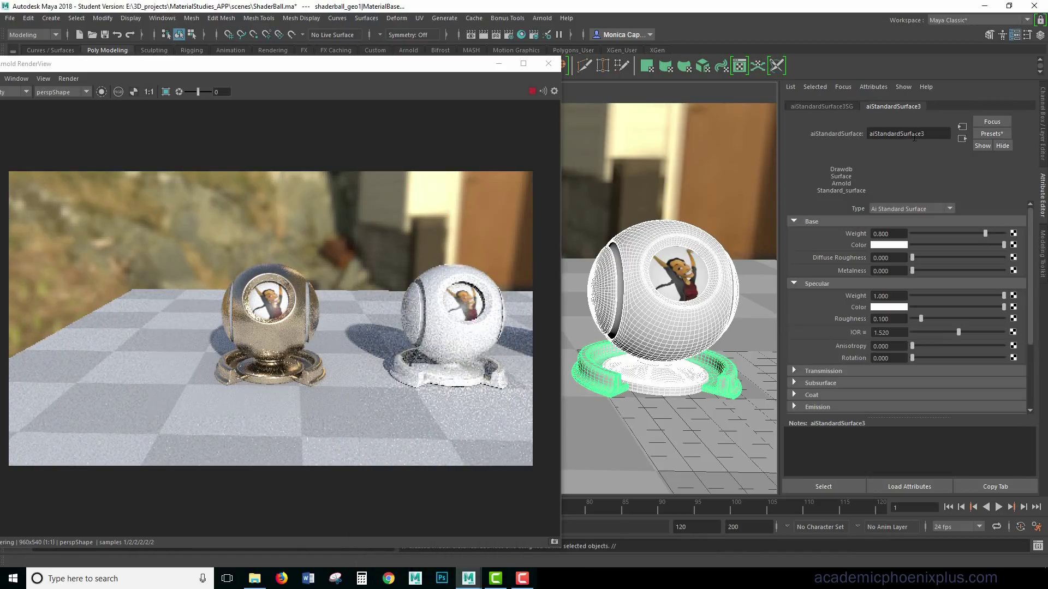
- Rename the second ball's material as ai_rust and the first ball's material as ai_copper
key(BackSpace)
key(BackSpace)
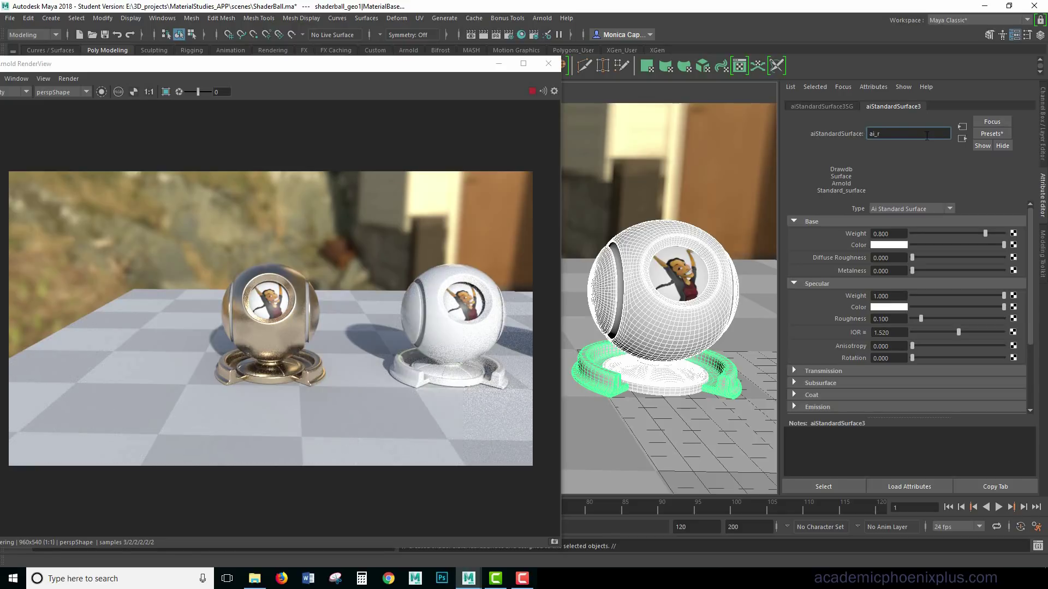
click(288, 336)
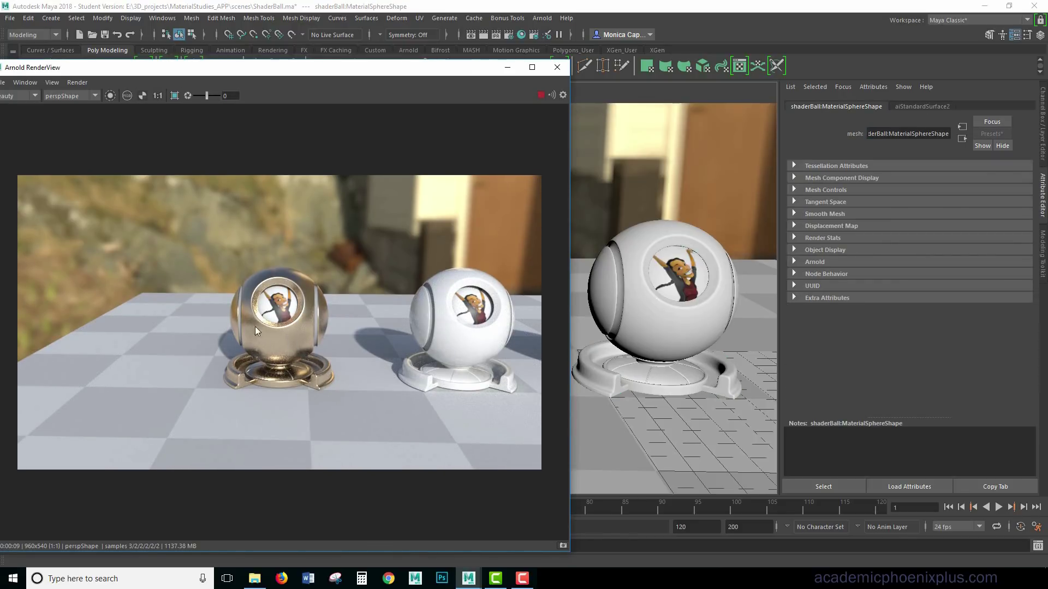
click(925, 107)
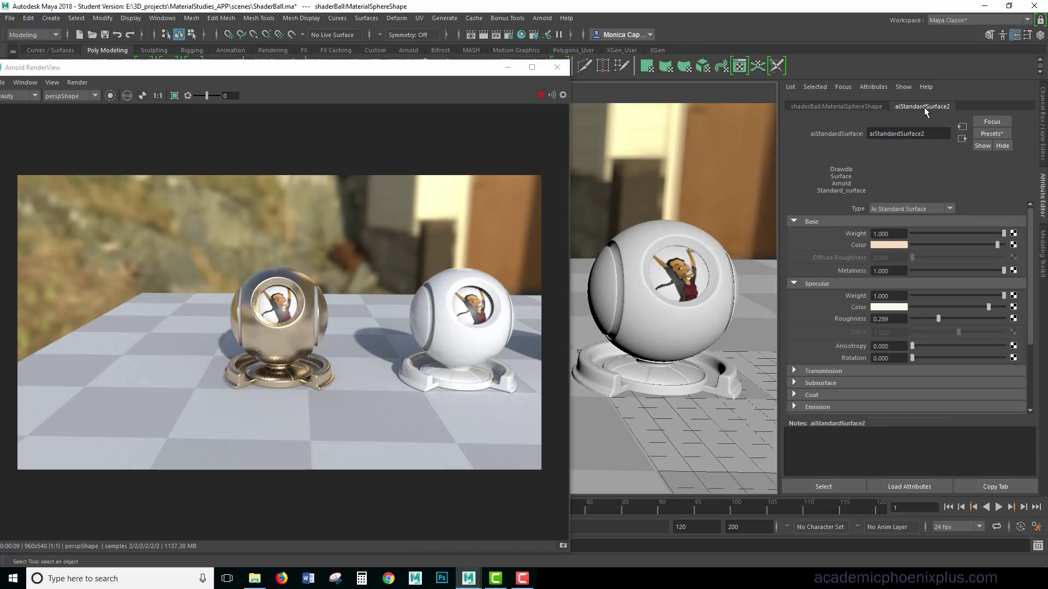
double_click(939, 135)
text(ai_copper)
key(Return)
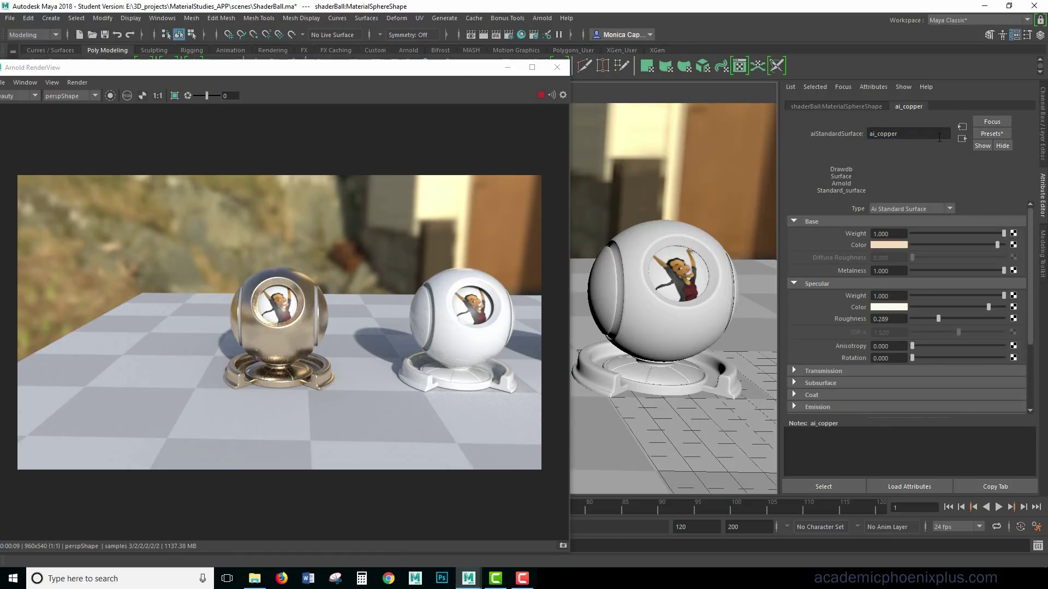
- Set the base color of the second ball's ai_rust material to a dark rust red, about hue 5.489, saturation 0.949 and value 0.266
scroll(623, 295, up, 3)
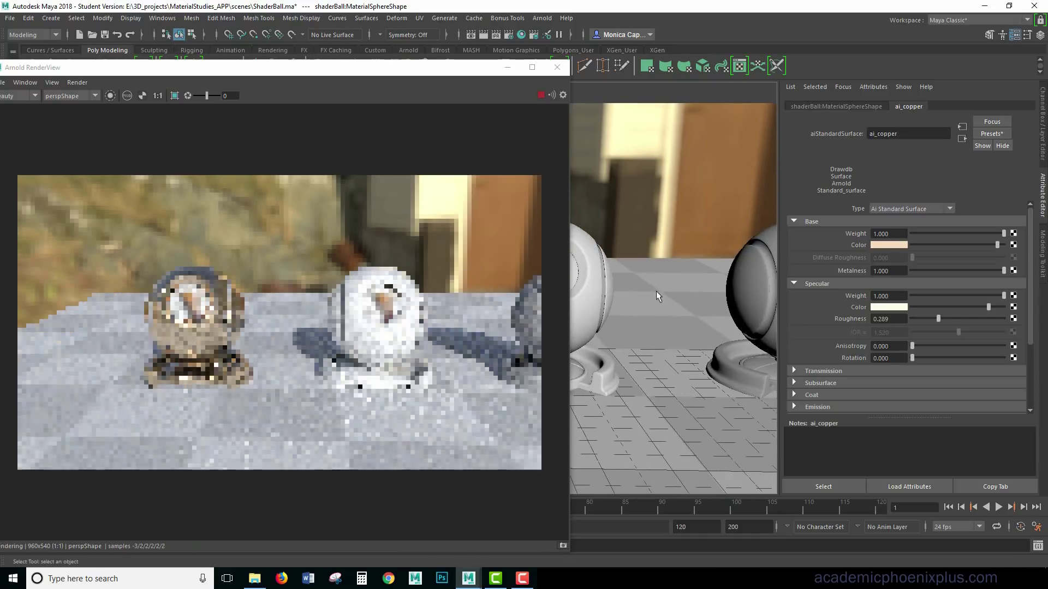
scroll(623, 292, down, 3)
click(671, 323)
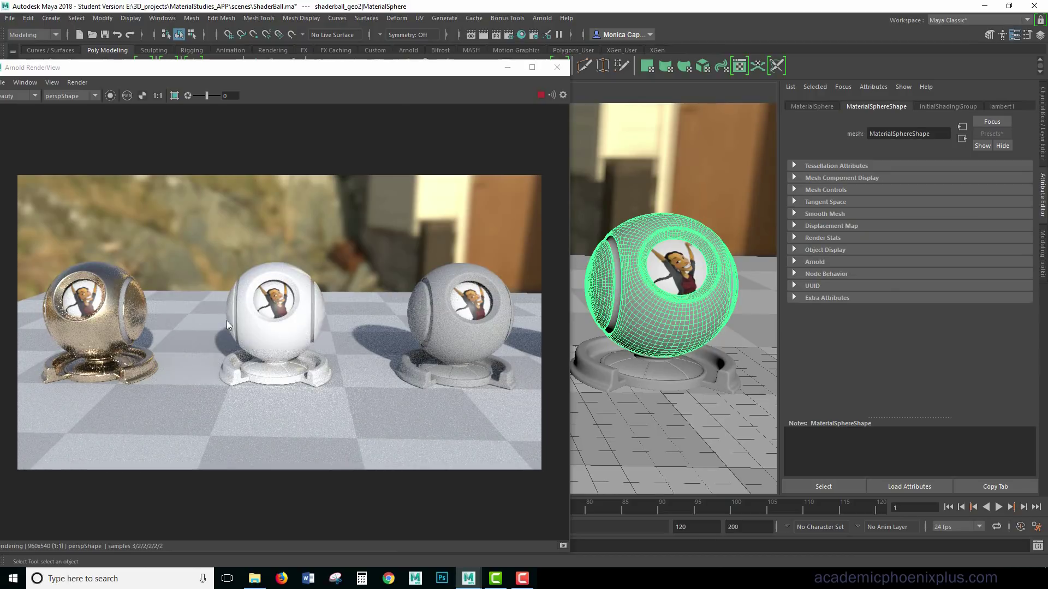
click(507, 67)
click(931, 107)
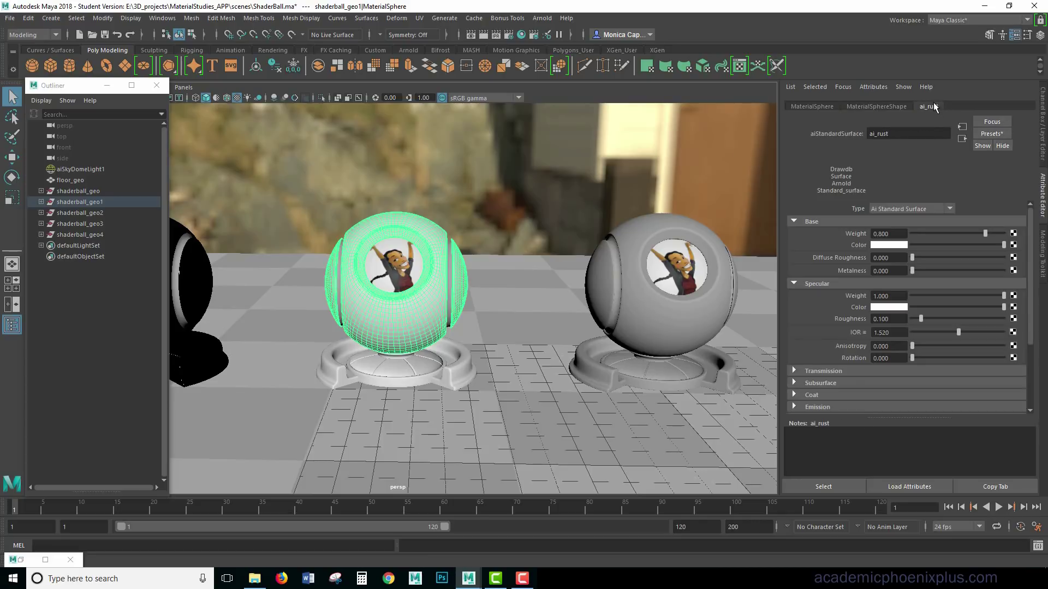
click(898, 245)
click(901, 289)
click(1011, 249)
click(886, 299)
click(925, 283)
click(906, 299)
click(1011, 254)
click(1011, 252)
drag(908, 299, 898, 302)
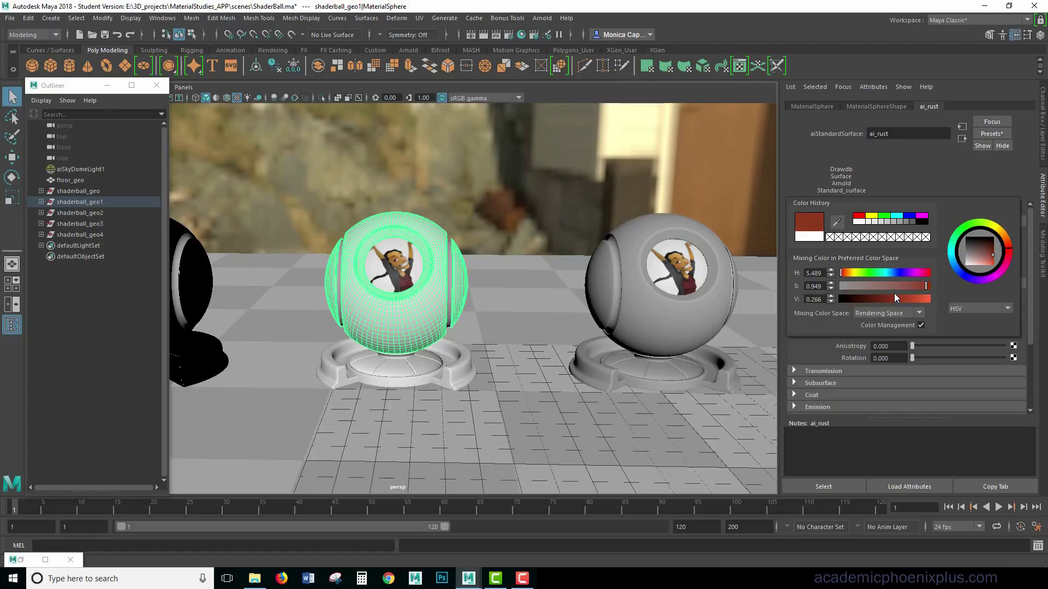
- Set the ai_rust specular roughness to 0.470 and change its specular color to a muted reddish gray, with the Arnold render restored
drag(921, 318, 955, 319)
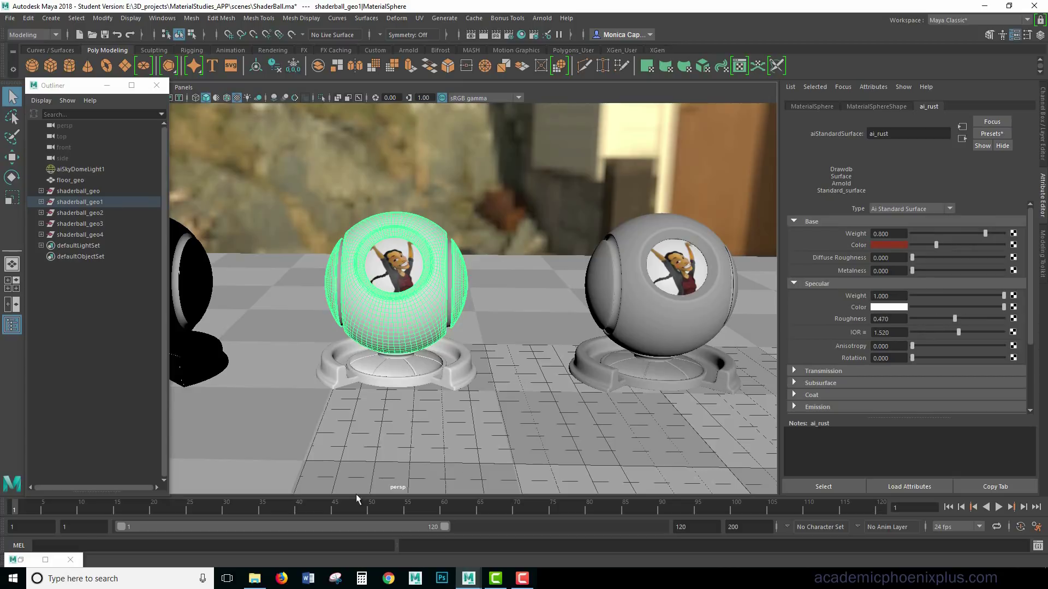
click(46, 560)
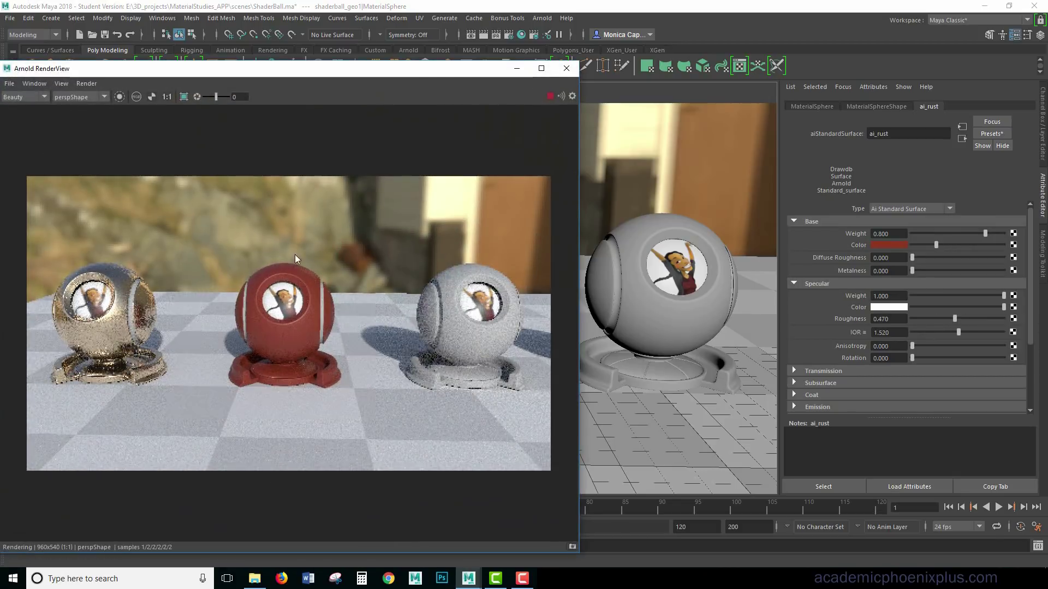
click(903, 307)
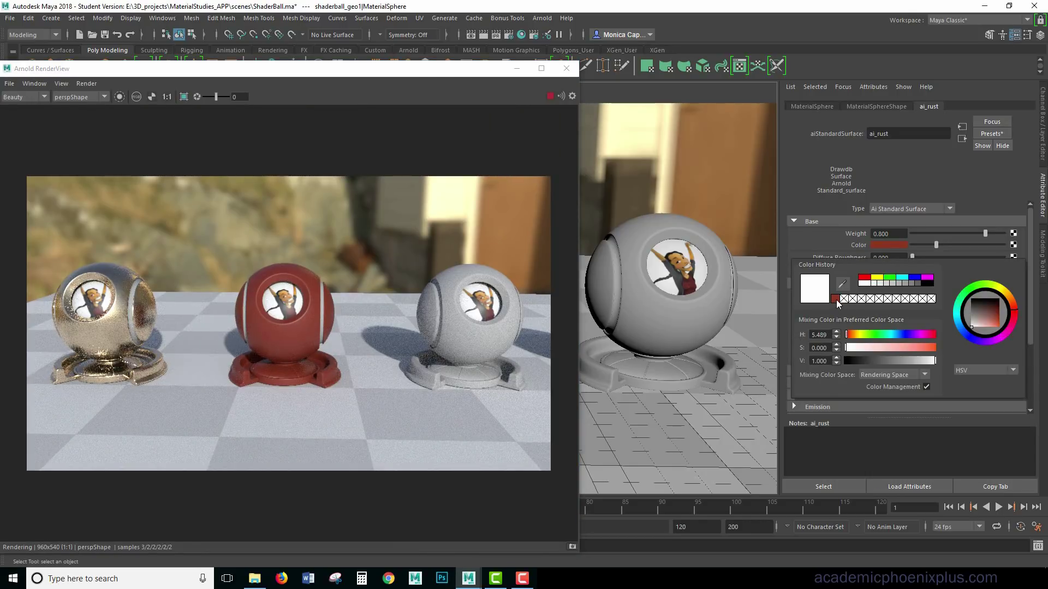
click(835, 298)
mouse_move(882, 347)
mouse_down()
mouse_move(912, 348)
mouse_move(872, 345)
mouse_up()
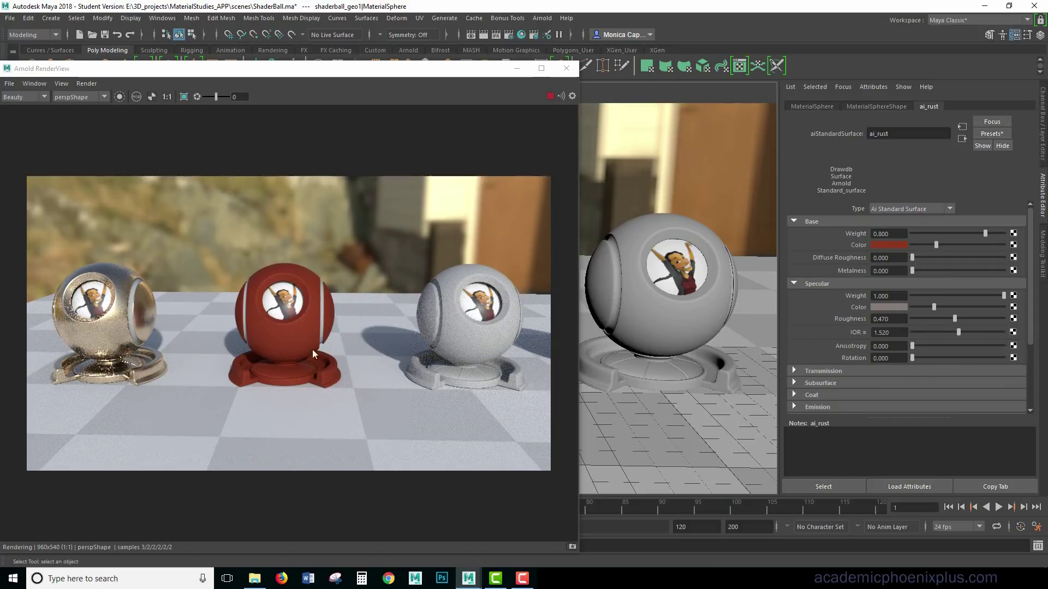
- Select the third shader ball's body and base, and shift the render window aside
click(659, 313)
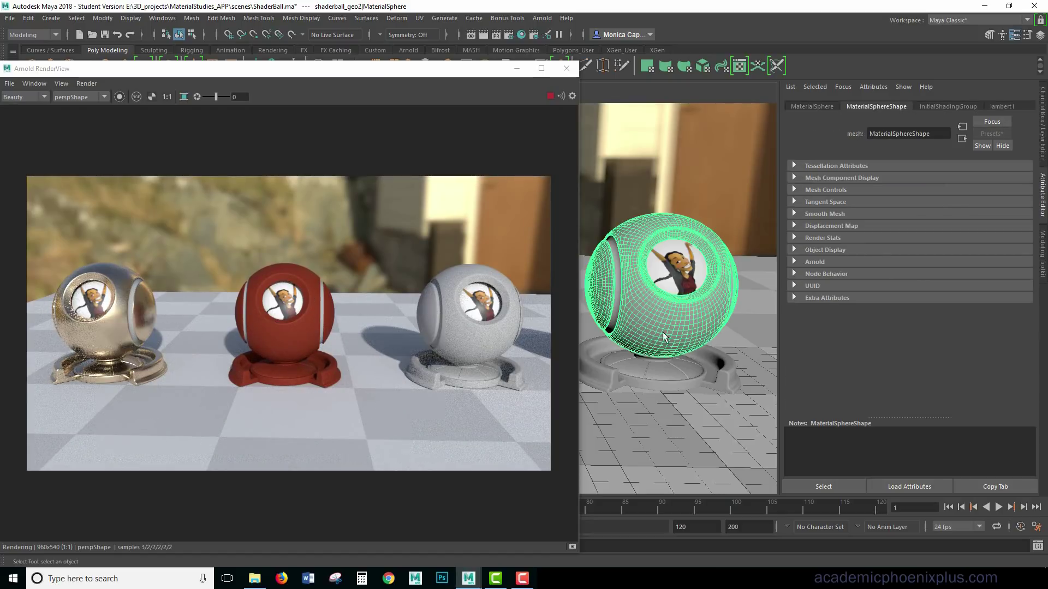
shift+click(658, 382)
drag(492, 79, 518, 78)
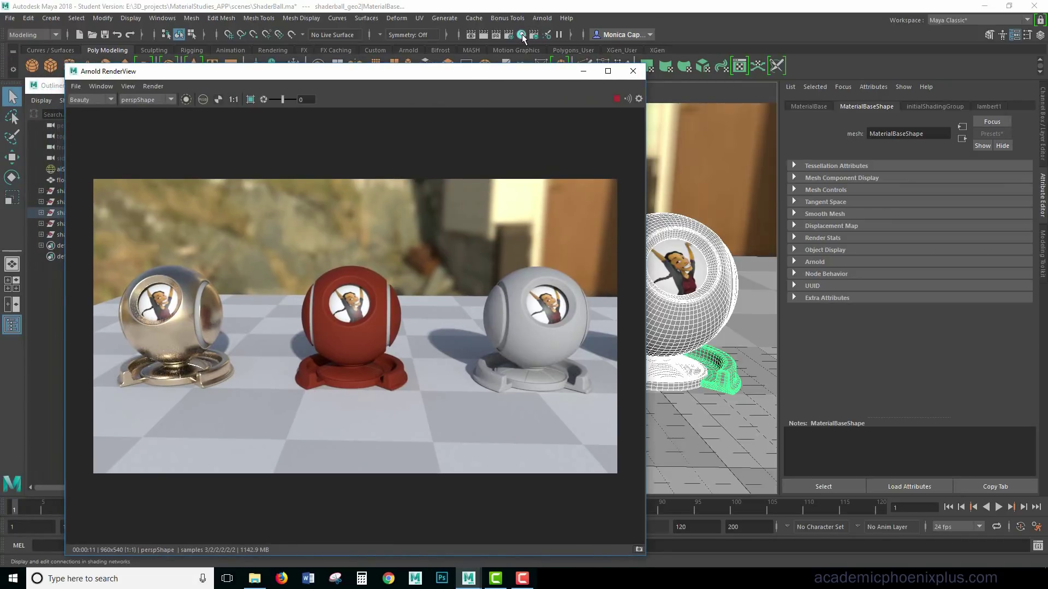
- Open the Hypershade and place the ai_copper and ai_rust materials in a new graph tab
click(522, 34)
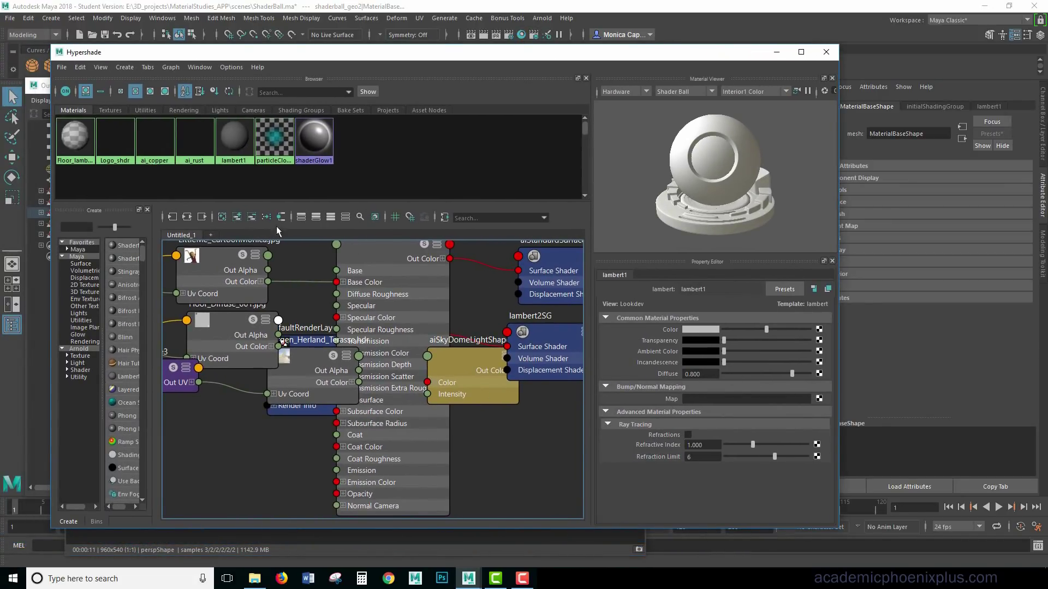
click(211, 235)
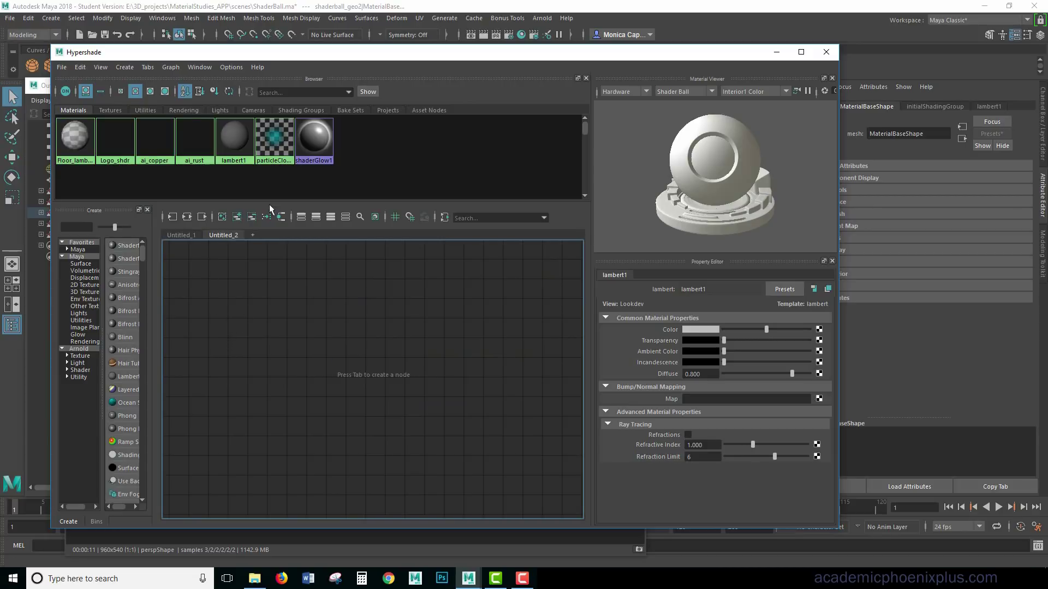
click(159, 140)
shift+click(191, 143)
drag(202, 236, 188, 247)
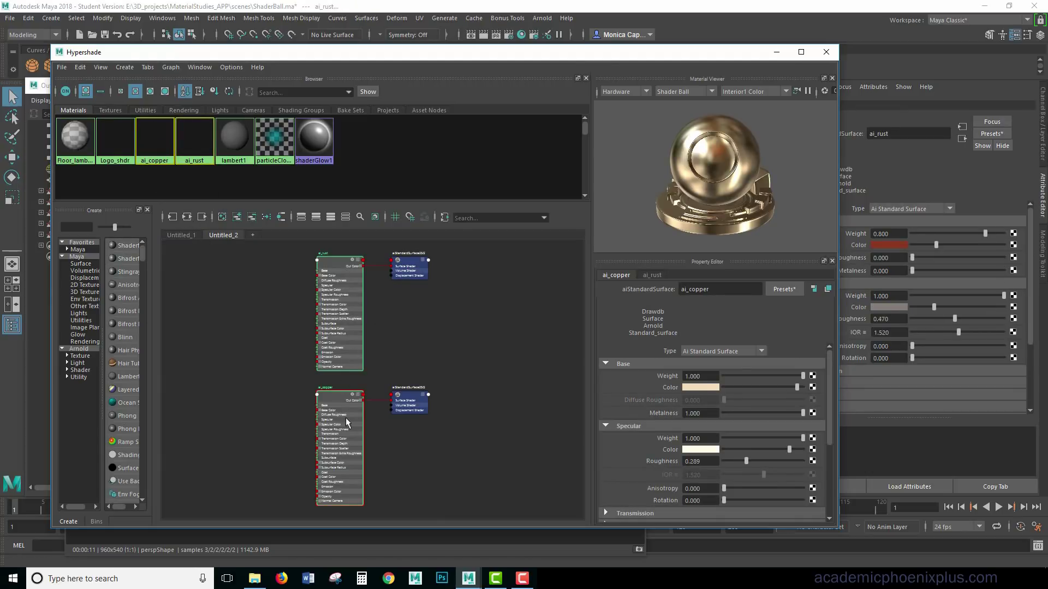
- Create an aiMixShader node in the empty area of the Hypershade graph
click(506, 322)
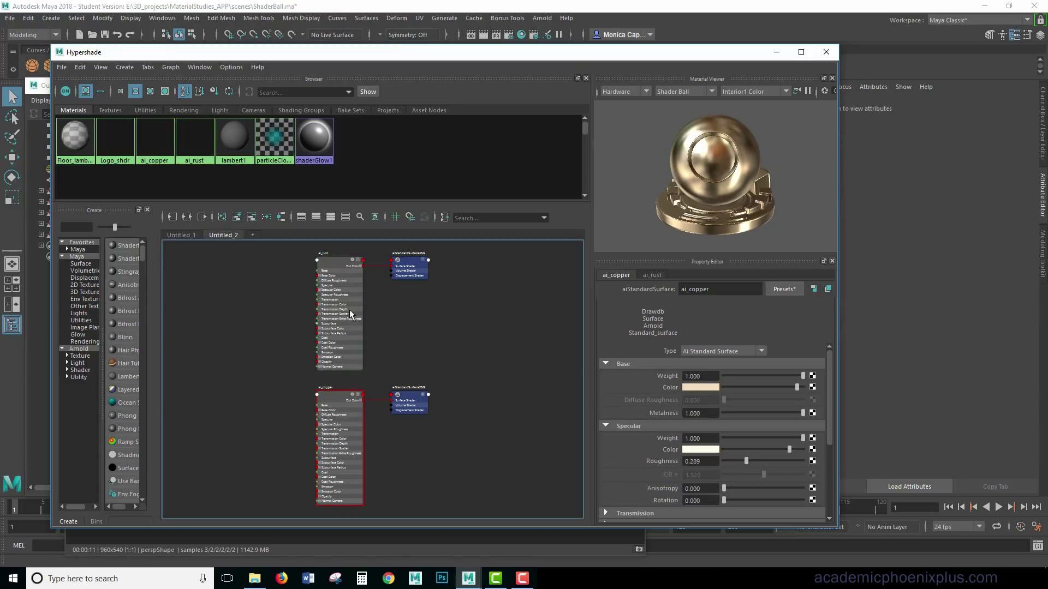
key(Tab)
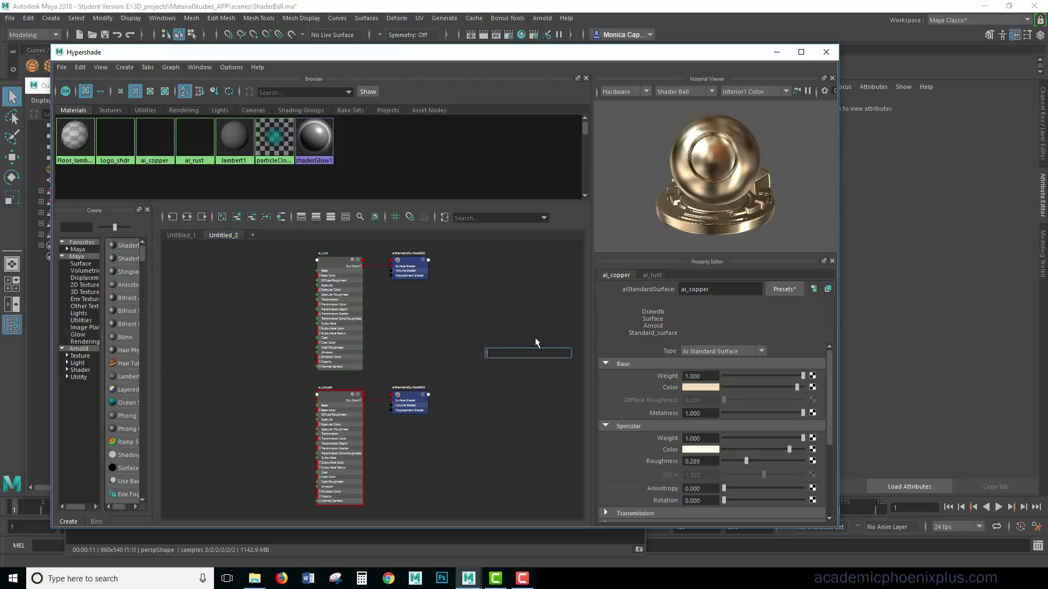
text(a)
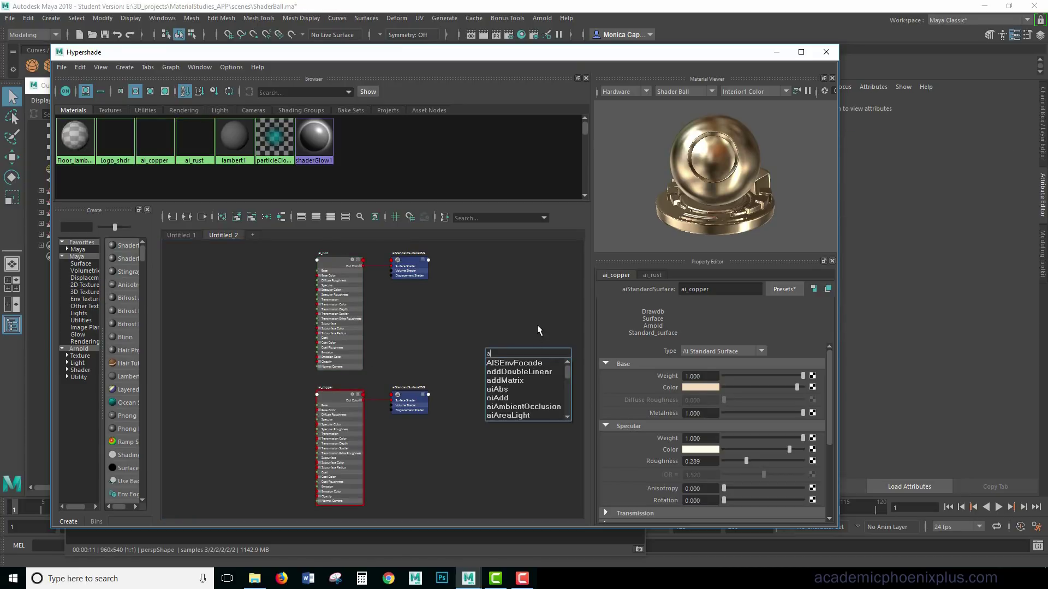
text(imix)
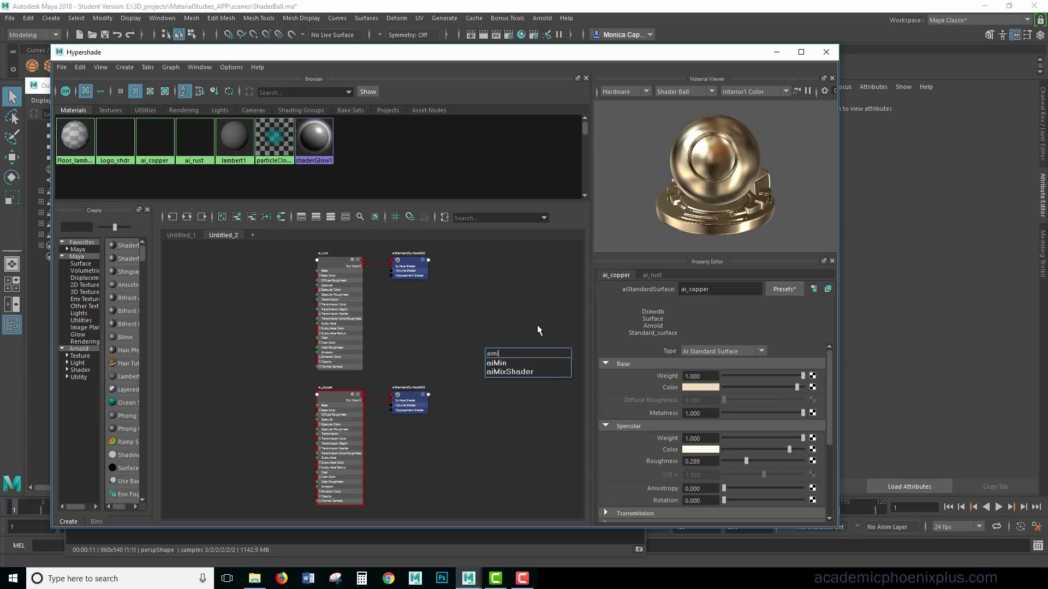
key(Return)
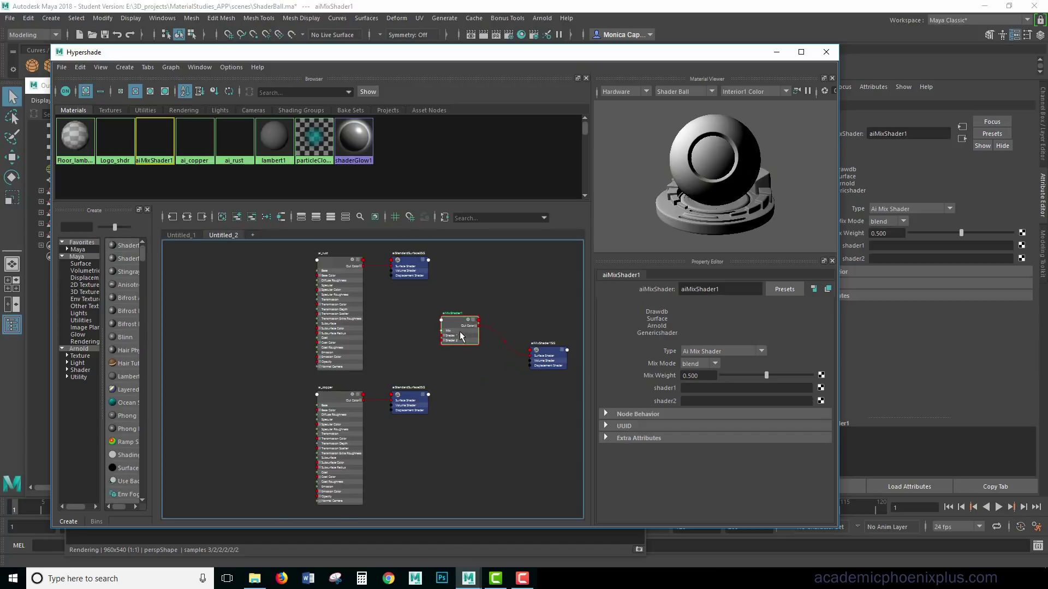
- Connect ai_rust's Out Color to the mix shader's Shader 1 and ai_copper's Out Color to Shader 2
scroll(448, 322, up, 5)
alt+middle_drag(322, 322, 353, 346)
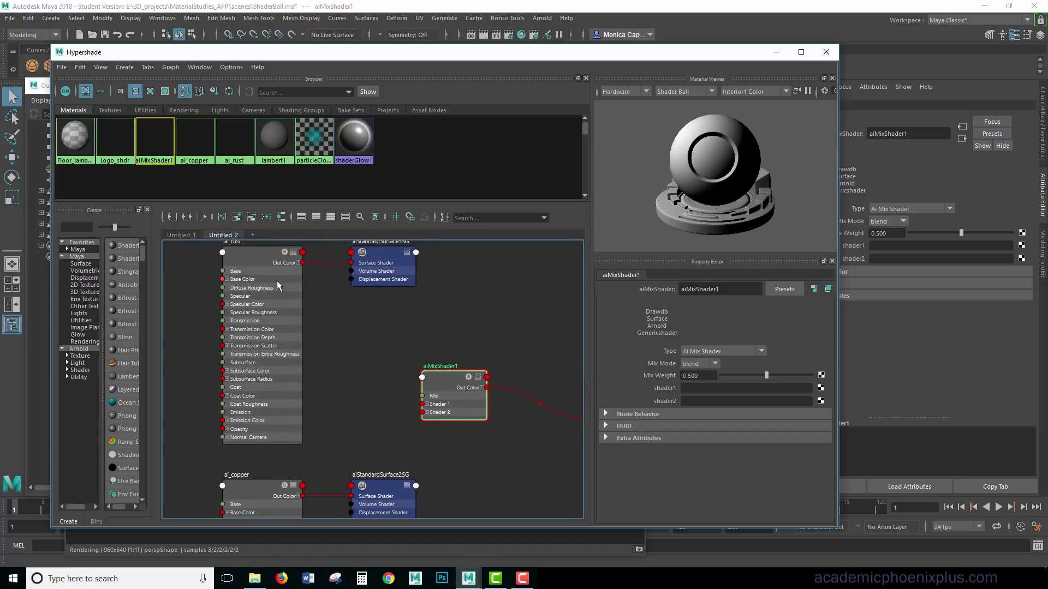
drag(303, 263, 422, 407)
drag(303, 496, 423, 413)
- Clear the windows from the third shader ball and assign the existing mix shader to its body and base
drag(672, 53, 688, 100)
click(558, 73)
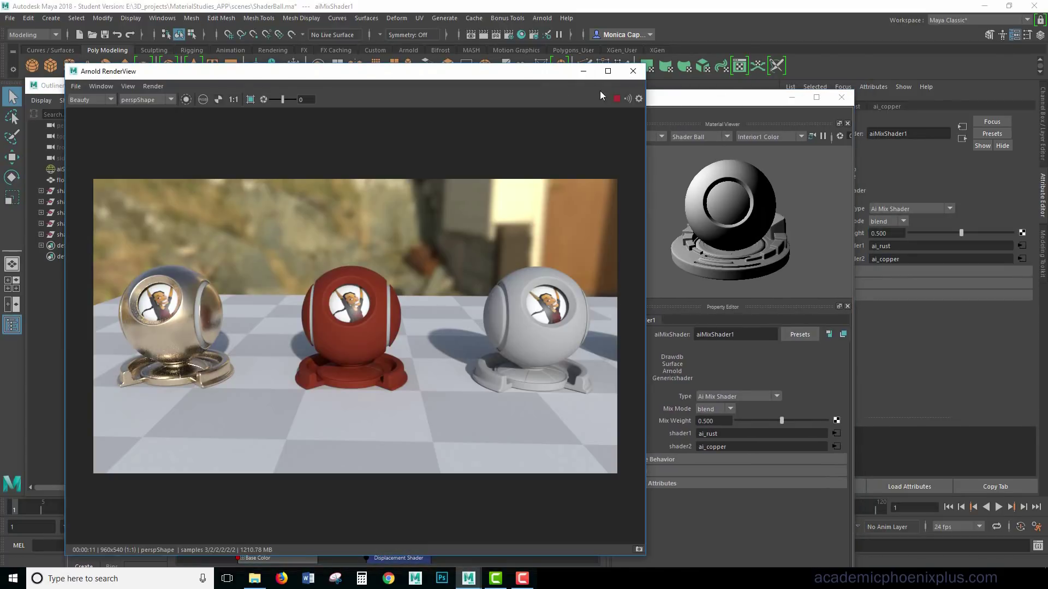
drag(729, 101, 460, 99)
click(701, 306)
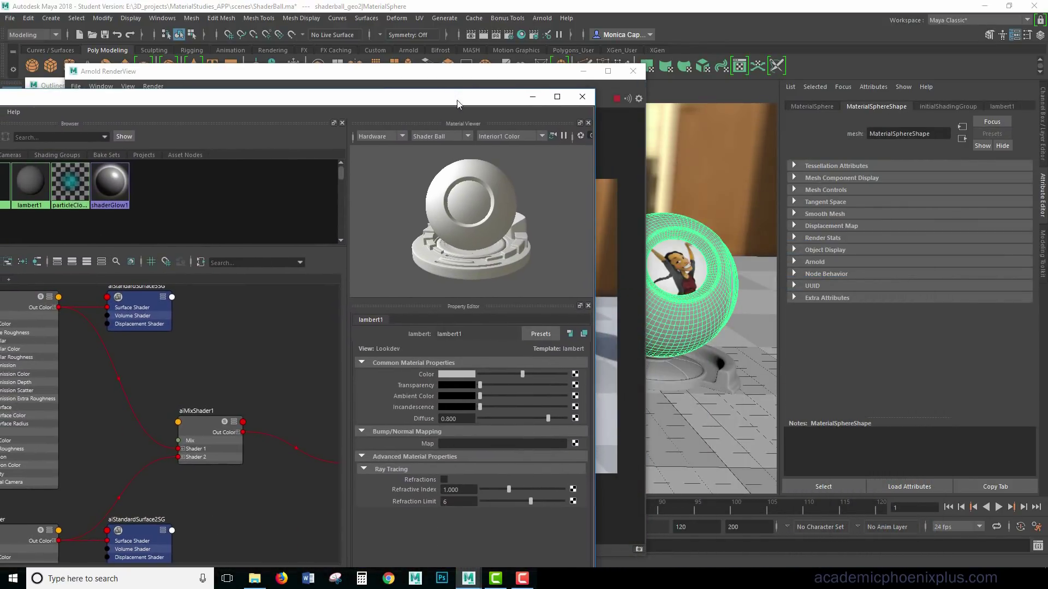
shift+click(688, 375)
shift+click(723, 363)
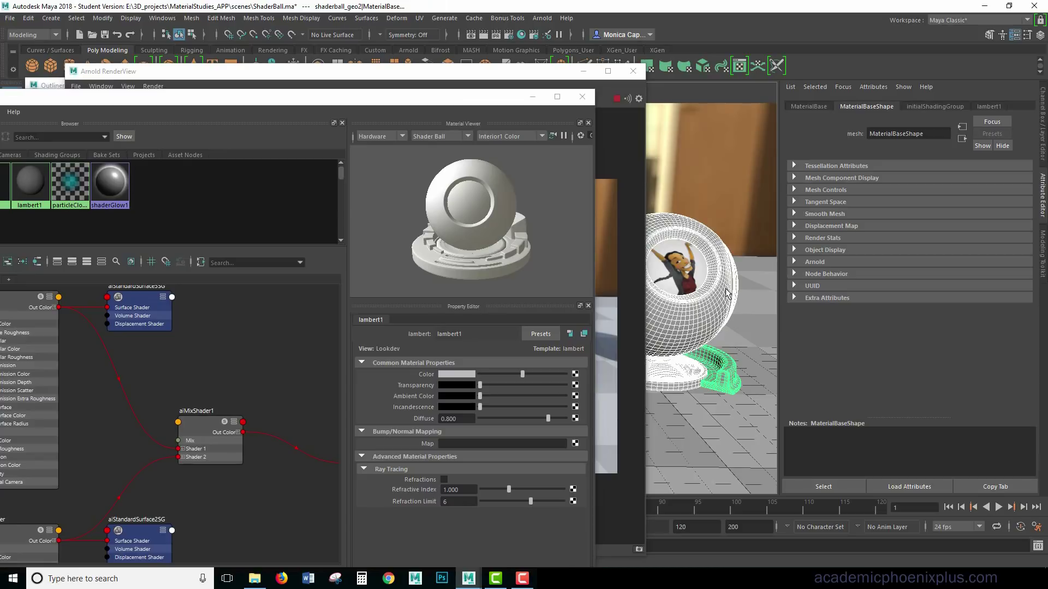
right_drag(718, 264, 802, 515)
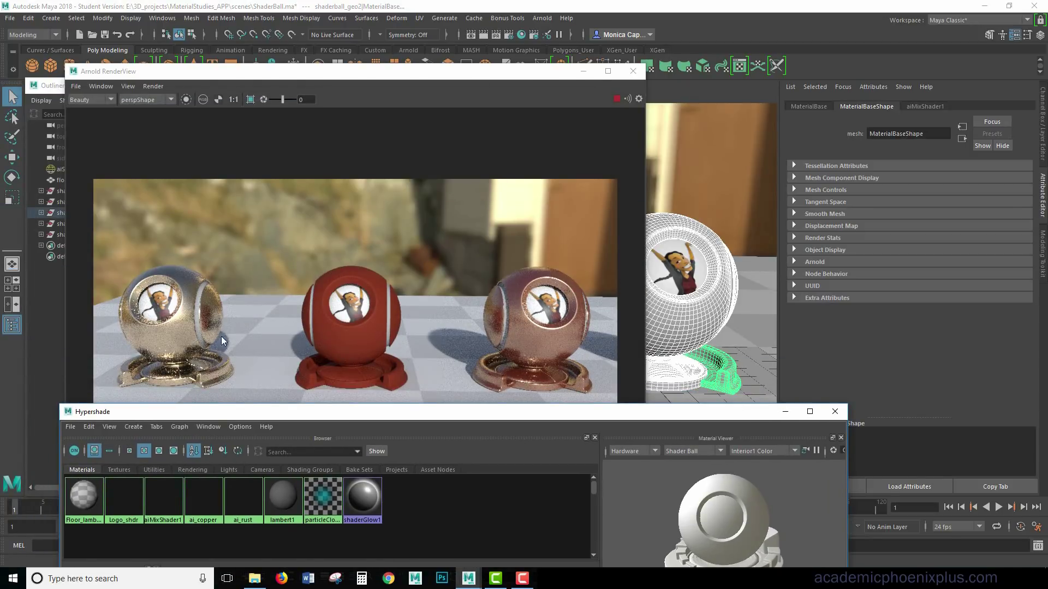
- Return to the Hypershade graph, create an aiAmbientOcclusion node and place it beside the ai_rust node
drag(619, 420, 637, 81)
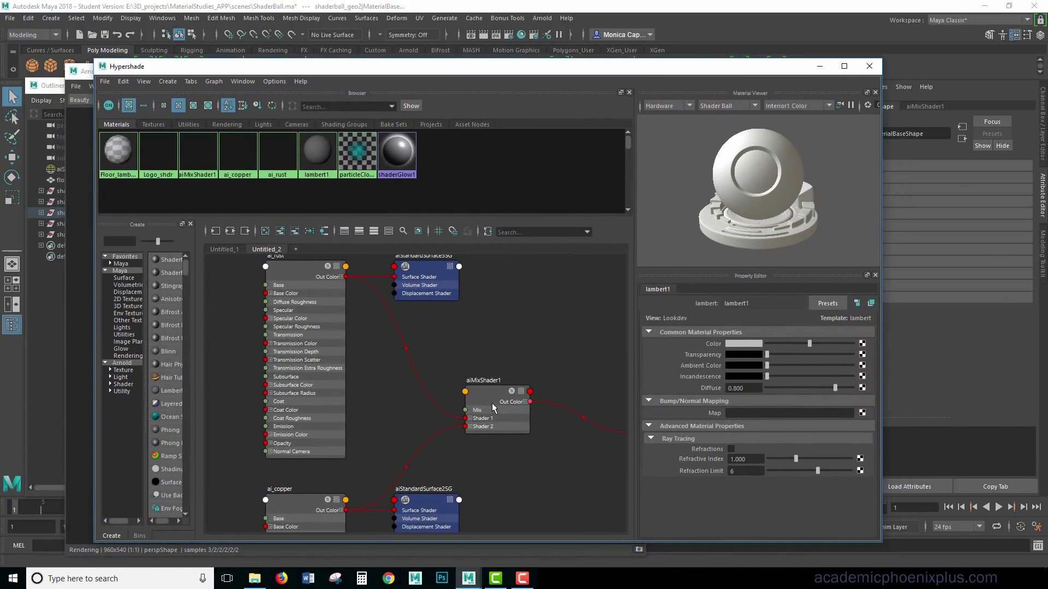
drag(489, 402, 509, 406)
alt+middle_drag(473, 277, 545, 297)
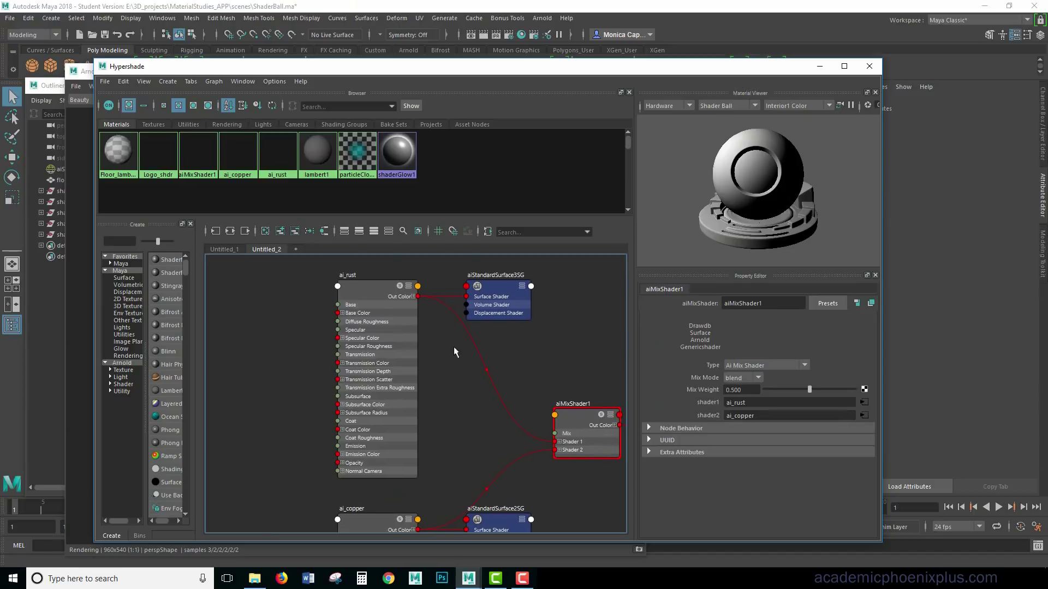
key(Tab)
text(ambi)
key(Return)
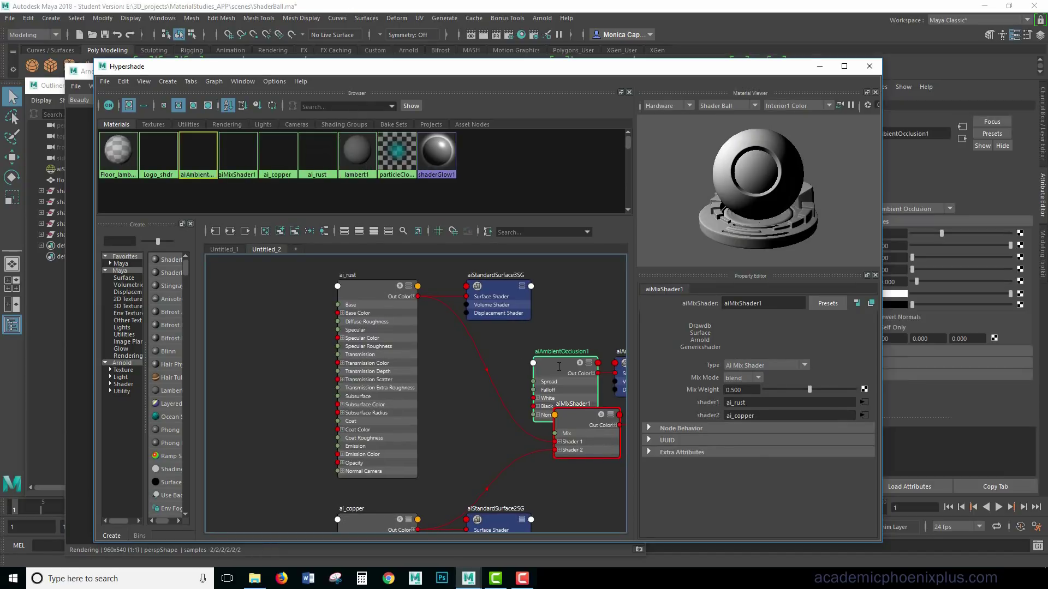
drag(529, 362, 274, 291)
drag(309, 352, 283, 363)
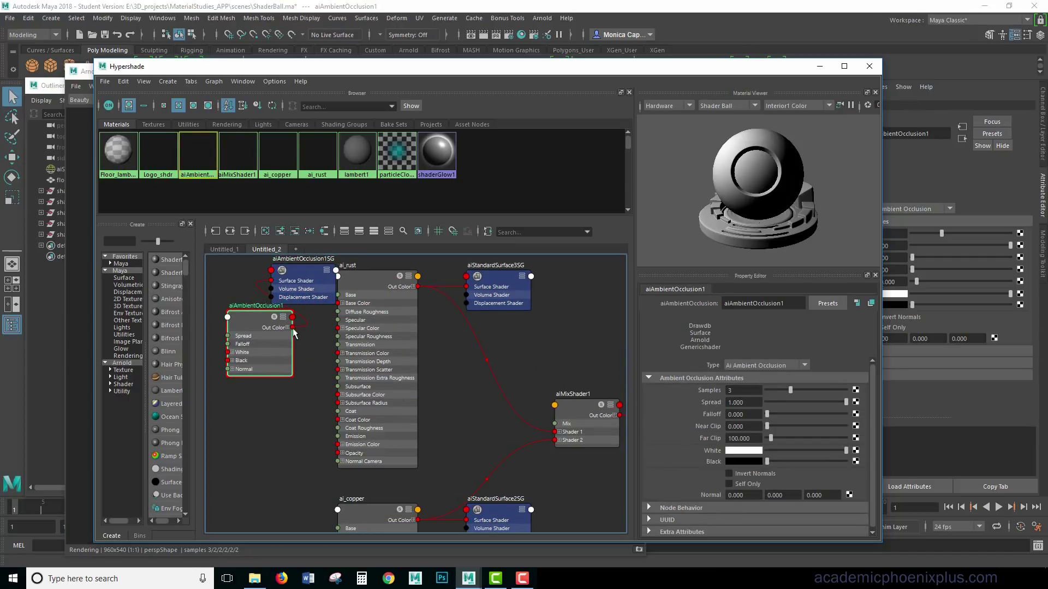
- Connect the ambient occlusion node's Out Color R to the mix shader's Mix input
mouse_move(293, 327)
mouse_down()
mouse_move(442, 366)
mouse_move(557, 430)
mouse_move(481, 416)
mouse_move(326, 338)
mouse_move(289, 332)
mouse_up()
click(287, 328)
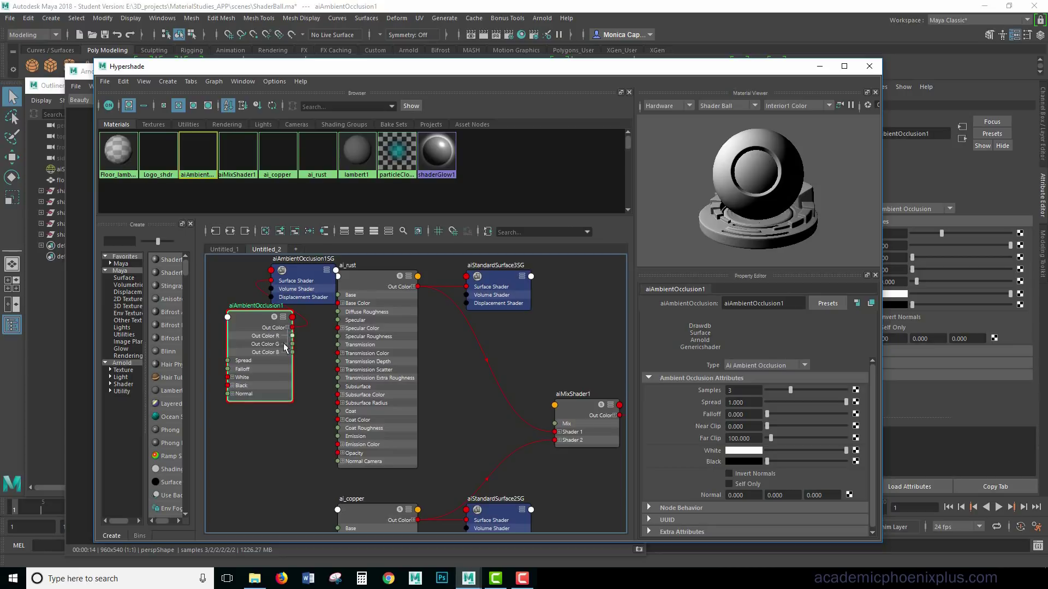
drag(292, 336, 560, 431)
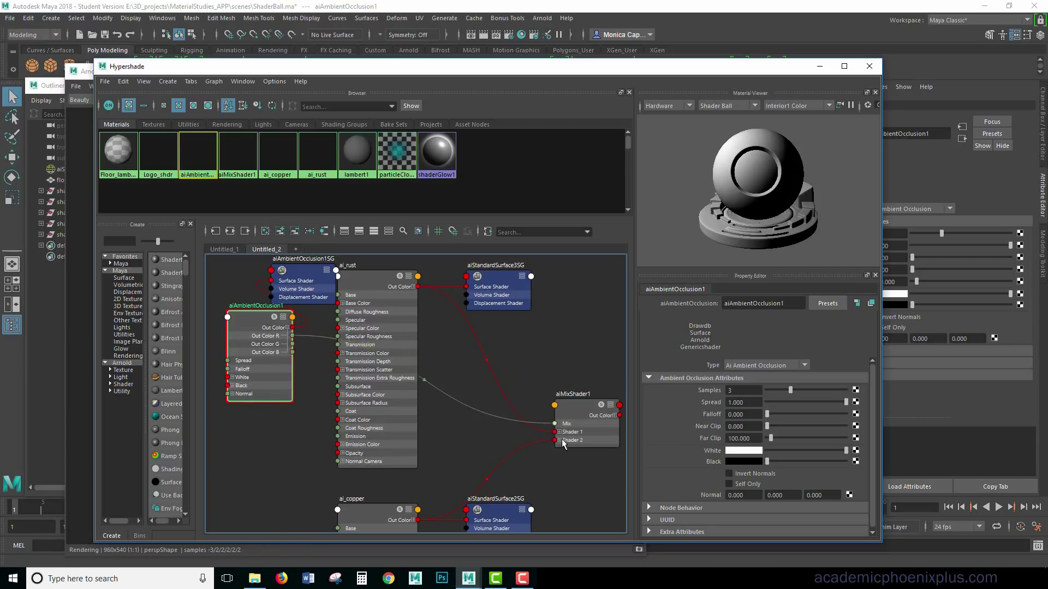
click(595, 427)
- Reposition the ambient occlusion node and its shading group so they stand clear of the ai_rust node
alt+middle_drag(315, 265, 403, 273)
drag(351, 376, 287, 309)
click(380, 283)
drag(379, 283, 356, 257)
alt+middle_drag(356, 257, 373, 344)
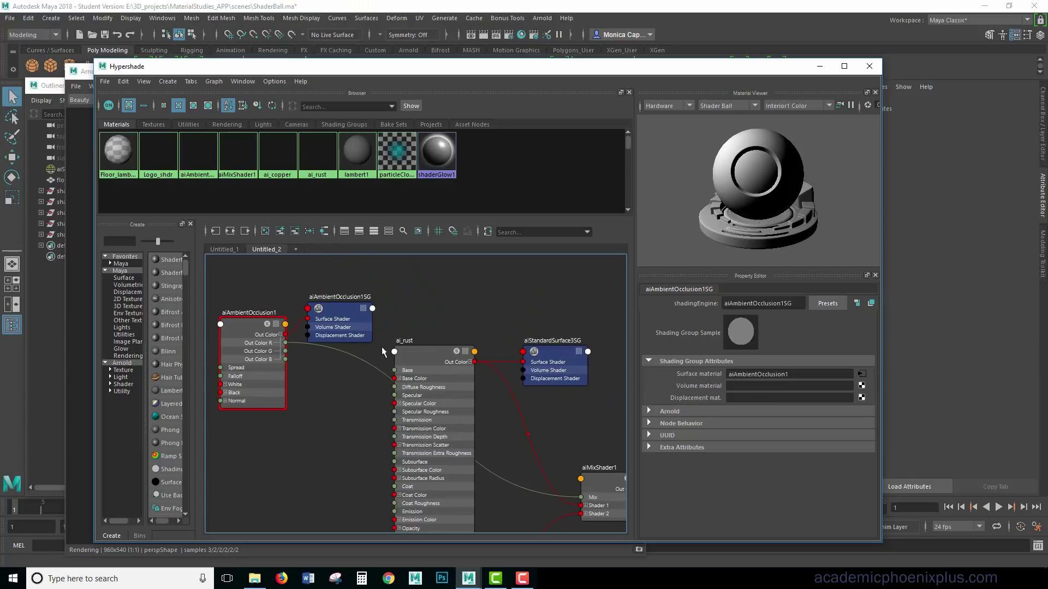
- Switch the ai_rust node between its attribute display modes and leave it collapsed to the title bar
scroll(355, 392, down, 1)
scroll(355, 393, down, 3)
click(426, 397)
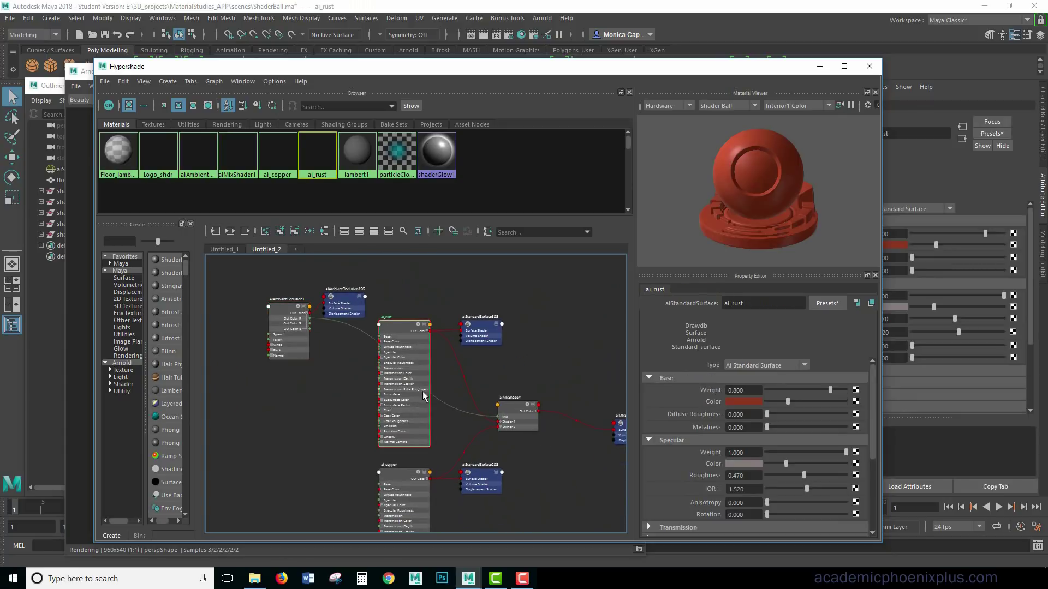
alt+middle_drag(464, 354, 471, 396)
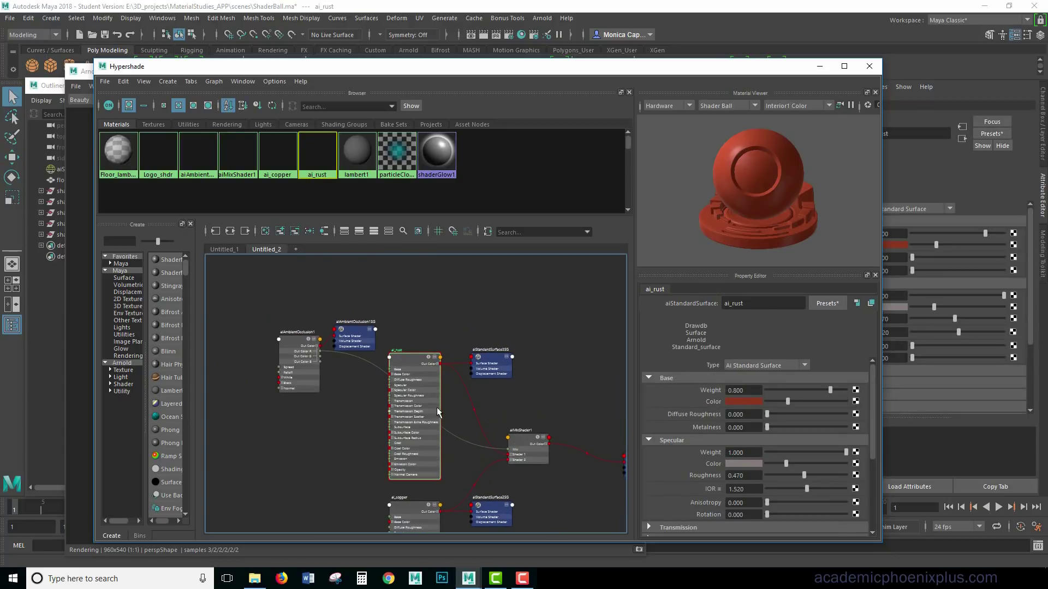
key(1)
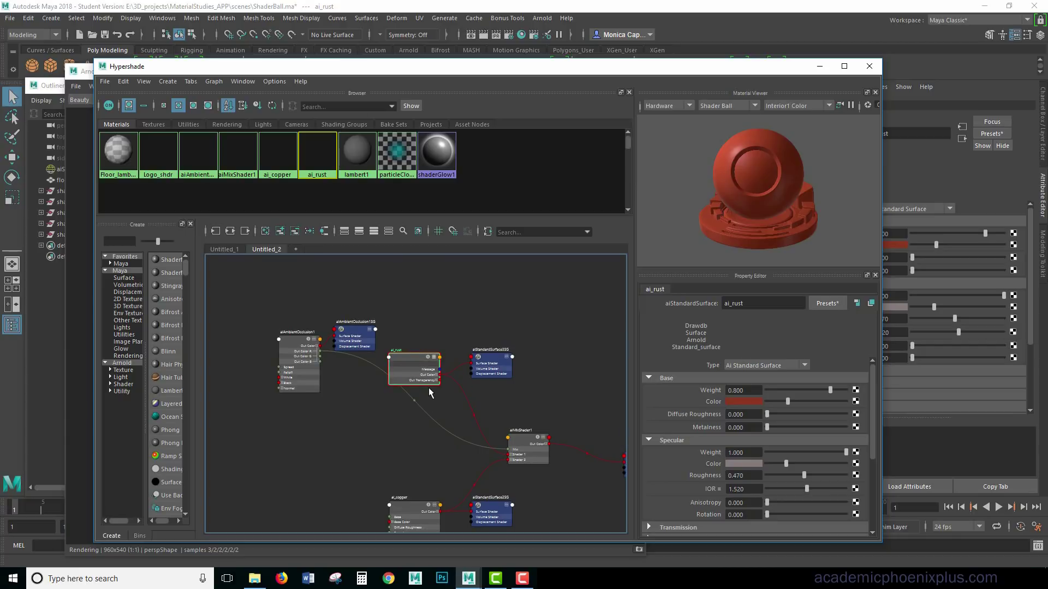
key(3)
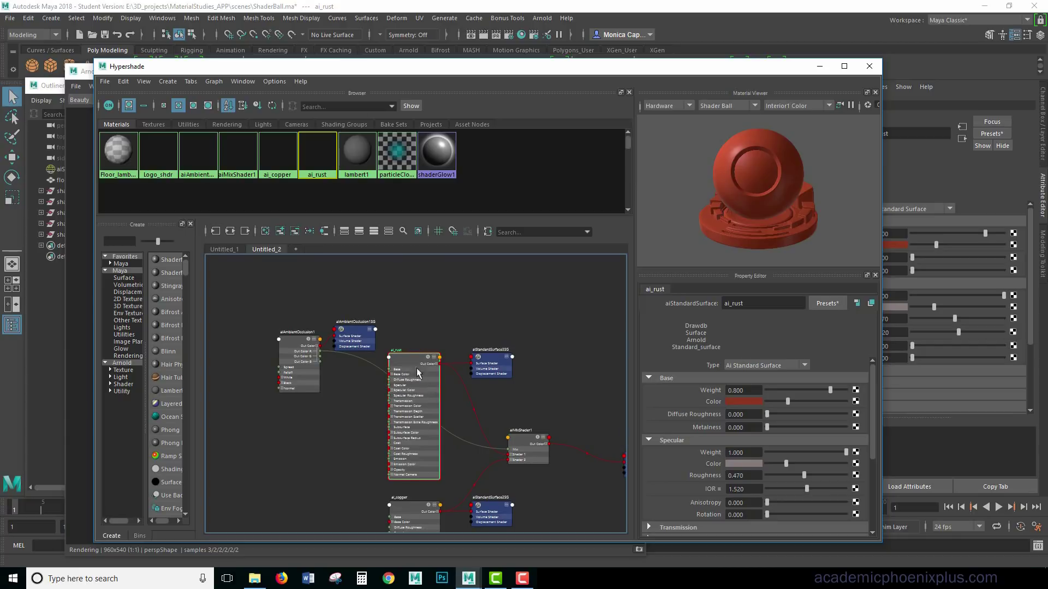
key(1)
key(3)
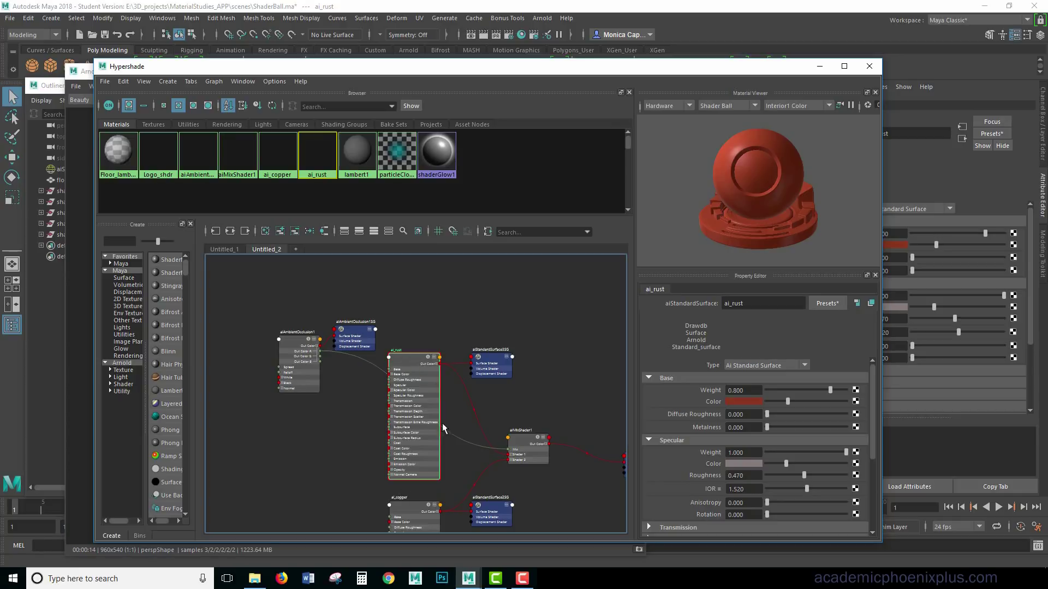
key(1)
- Collapse the ai_copper node and the shading groups of ai_rust, ai_copper and the ambient occlusion node
click(487, 366)
key(1)
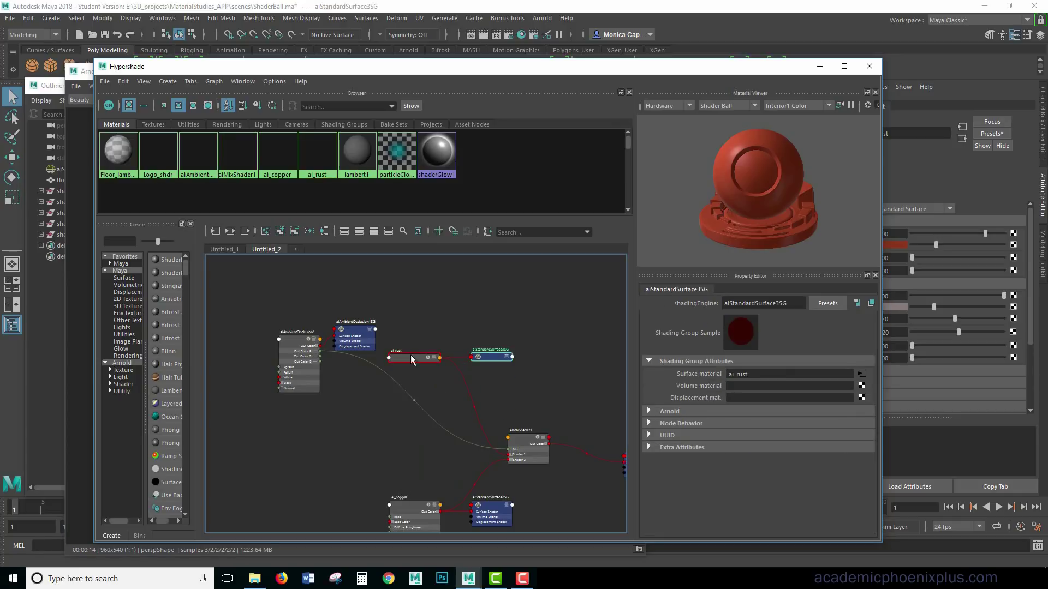
click(362, 342)
key(1)
click(412, 505)
key(1)
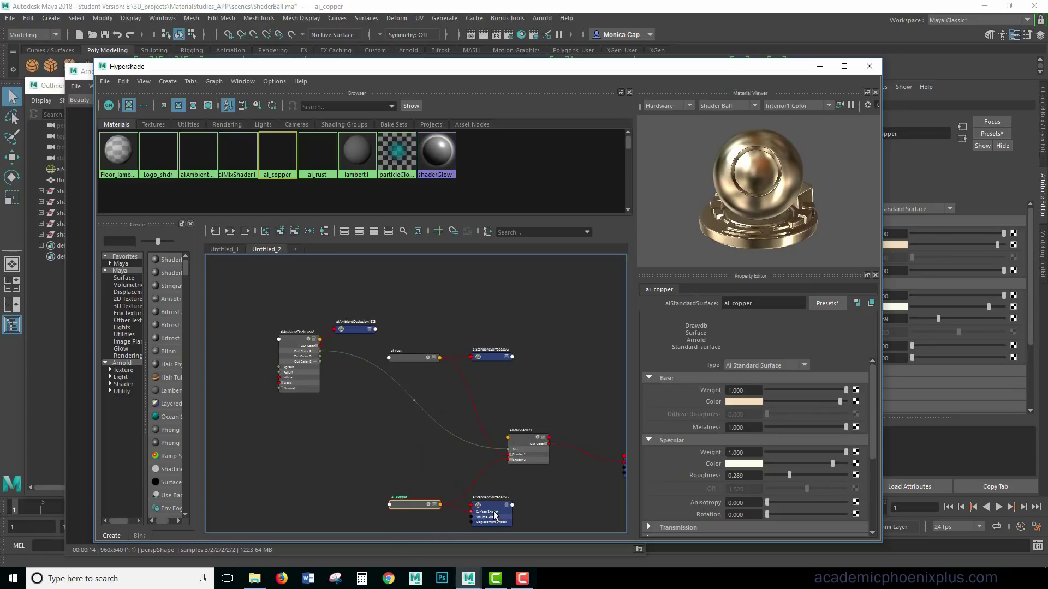
click(492, 507)
key(1)
- Tidy the graph by moving each shading group node close to the material it belongs to
drag(491, 508, 440, 491)
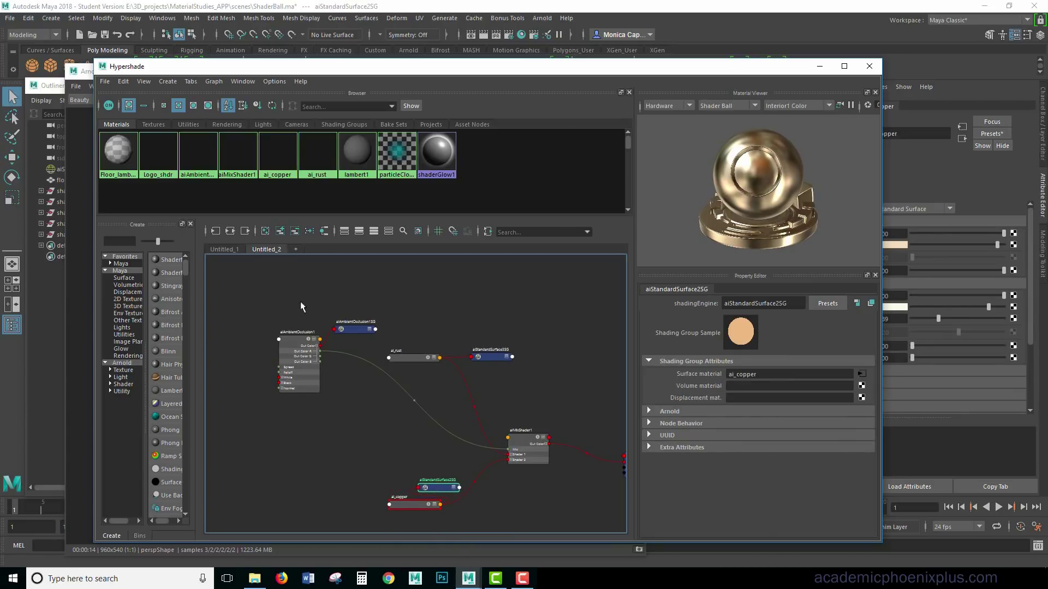
drag(474, 360, 418, 348)
drag(395, 475, 442, 486)
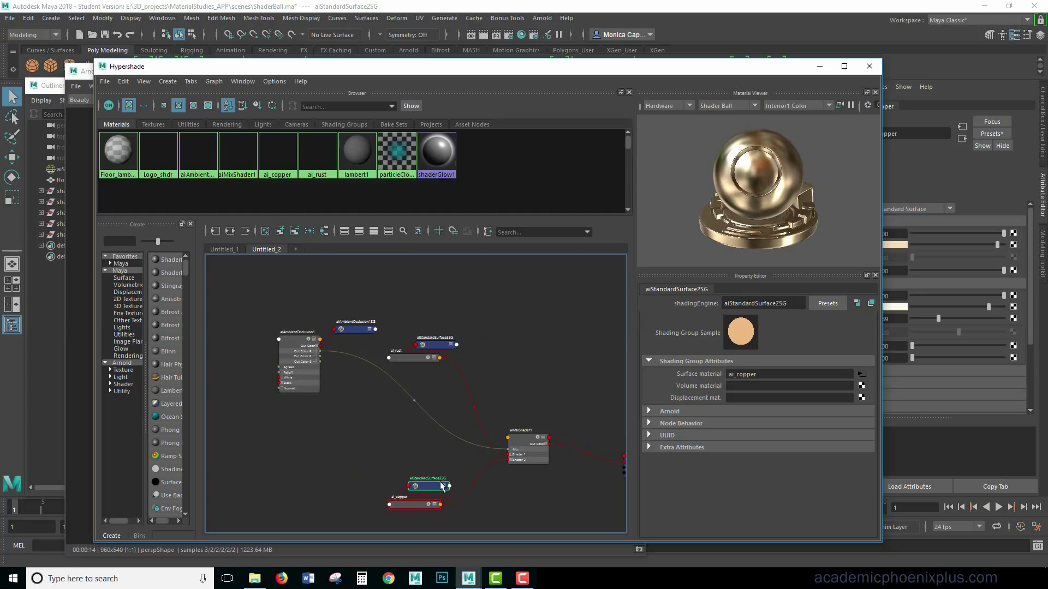
click(349, 330)
alt+middle_drag(349, 330, 320, 270)
mouse_move(320, 270)
mouse_down()
mouse_move(326, 305)
mouse_move(321, 273)
mouse_up()
alt+middle_drag(385, 360, 397, 380)
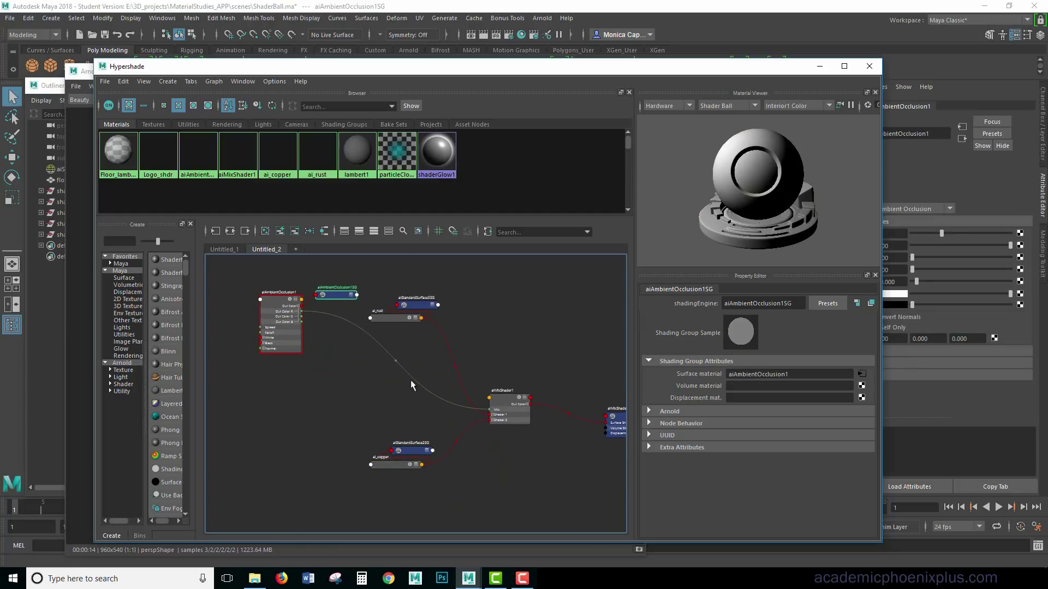
drag(602, 409, 527, 357)
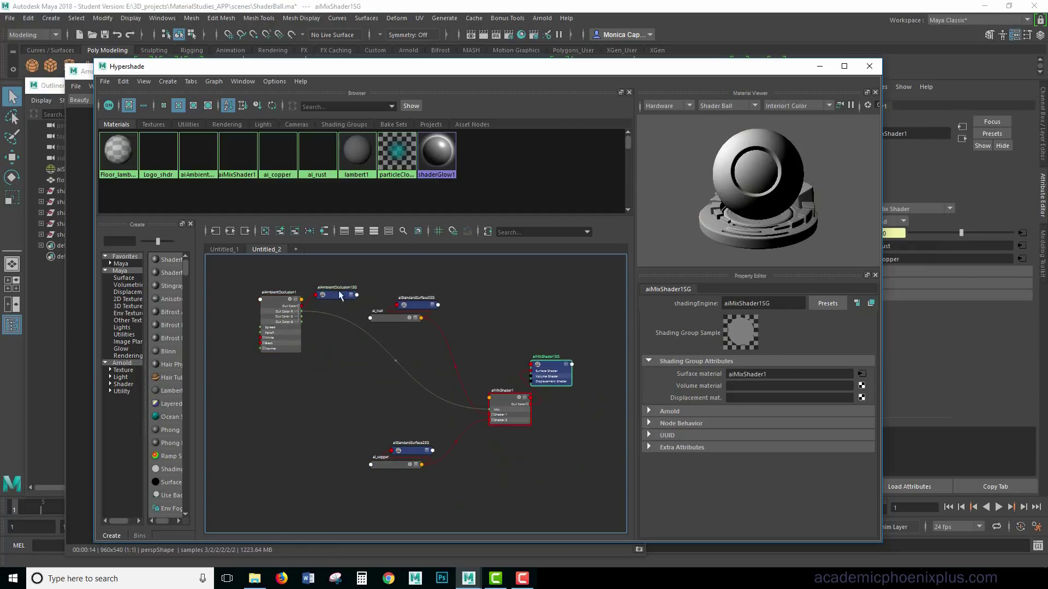
- Bring the Arnold render window forward, clear of the Hypershade, and examine the blended material on the third ball
drag(452, 66, 470, 269)
click(514, 81)
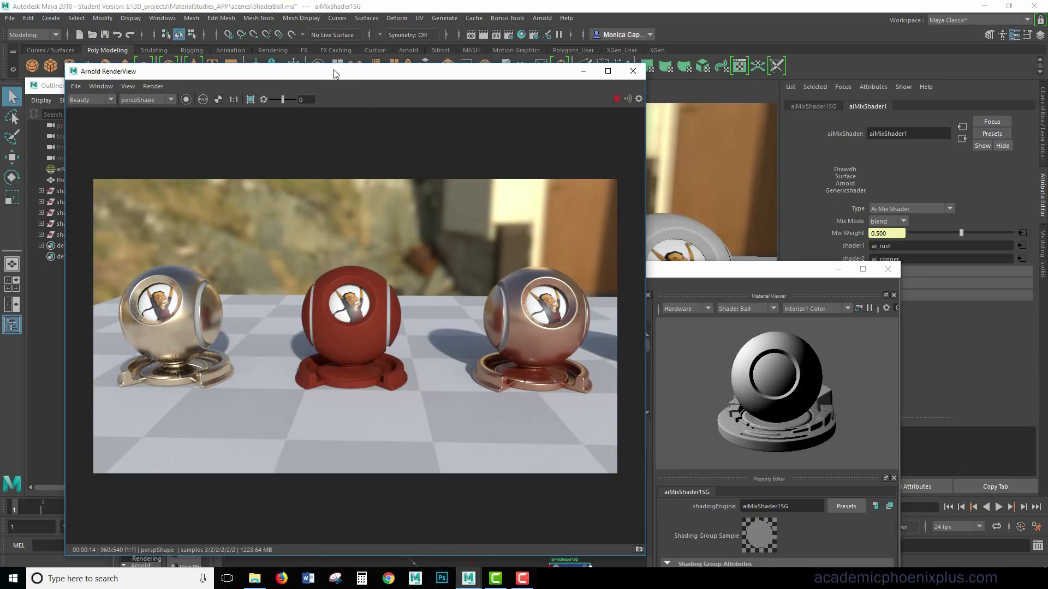
drag(435, 81, 672, 76)
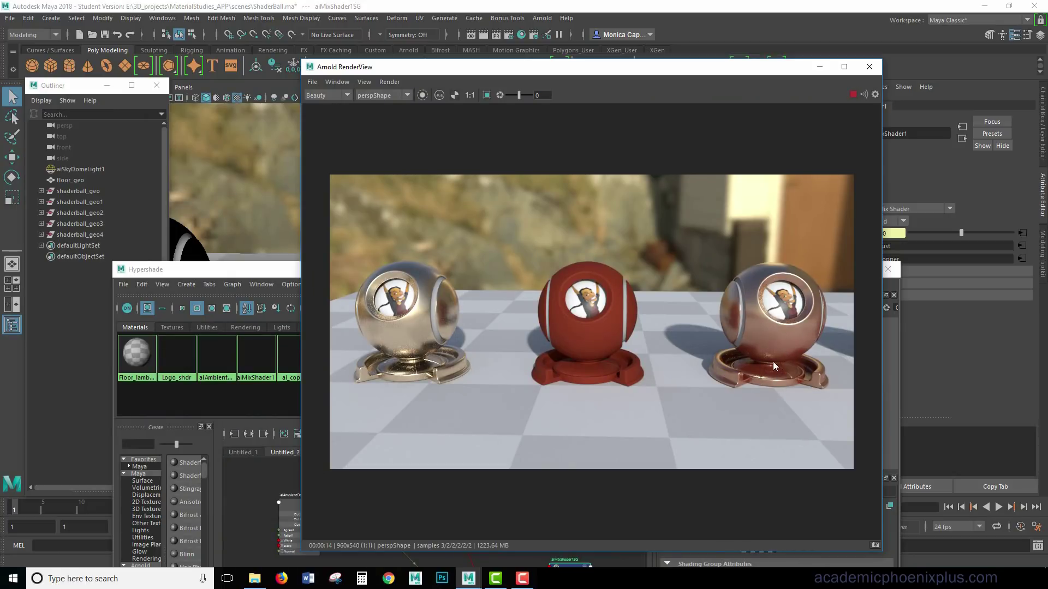
- Isolate the selected node in the Arnold render, arrange render view and Hypershade side by side, and preview the ambient occlusion node
click(422, 95)
drag(476, 78, 619, 84)
drag(408, 267, 291, 115)
click(200, 381)
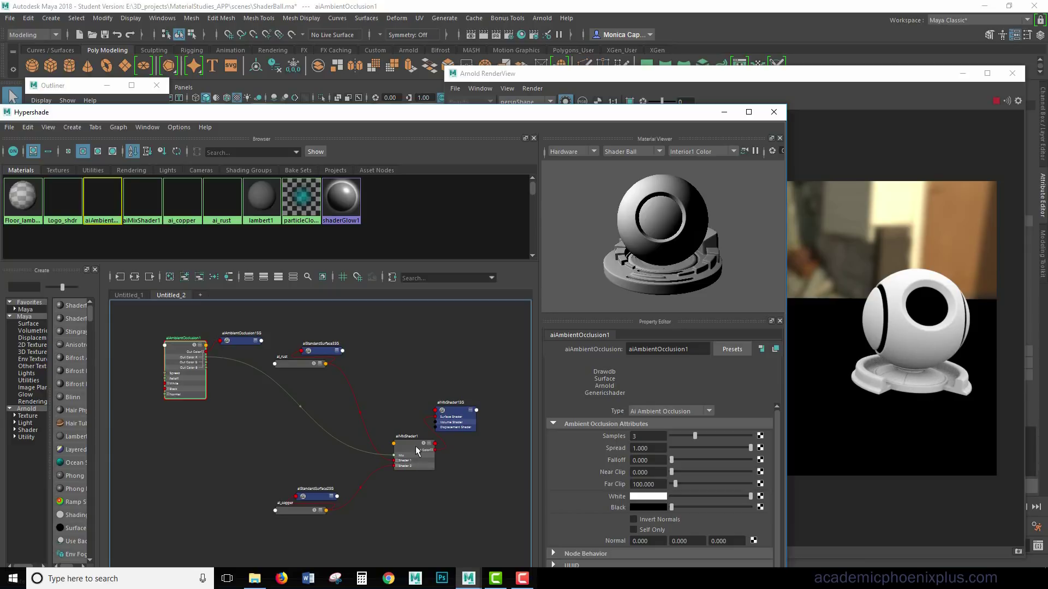
drag(176, 385, 169, 386)
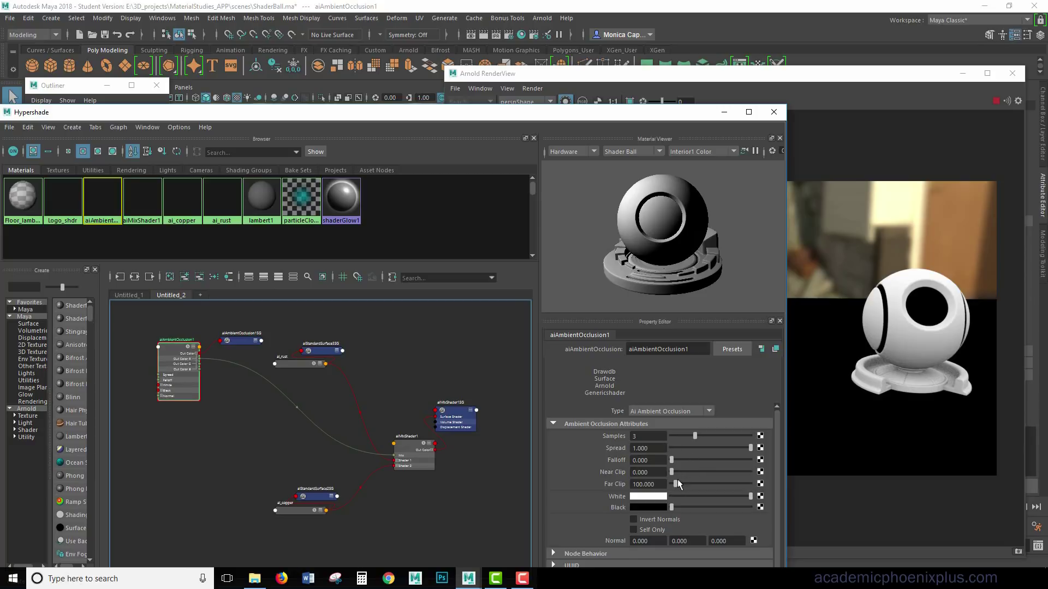
- Set the ambient occlusion node's Spread to 0.790, Samples to 4 and Far Clip to about 125.874
drag(750, 447, 733, 448)
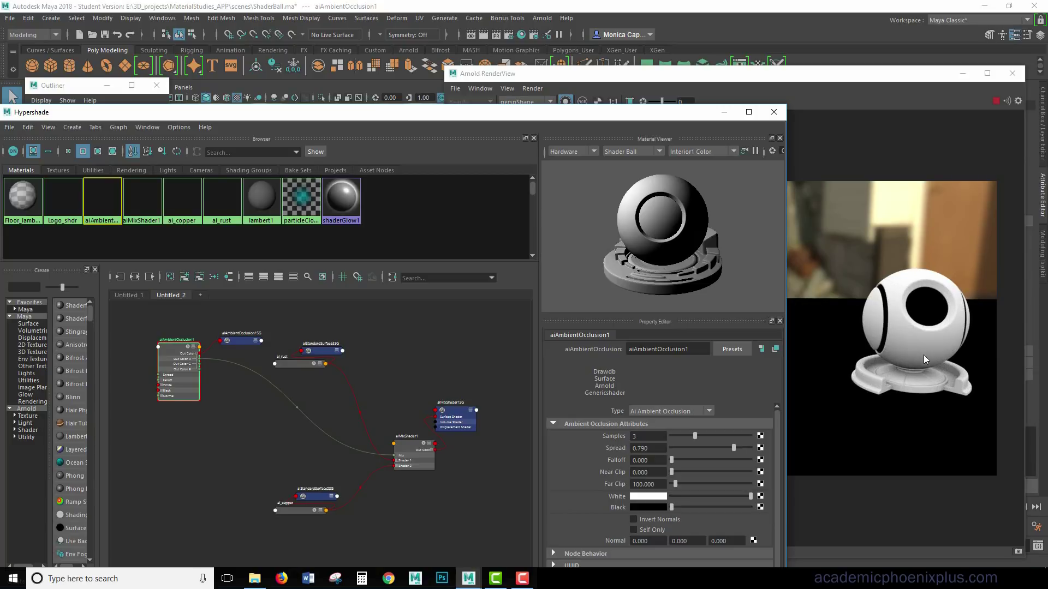
drag(697, 437, 705, 434)
click(692, 478)
click(677, 480)
- Add an aiRange node to the graph and route the ambient occlusion color through it into the aiMixShader's mix input
click(411, 355)
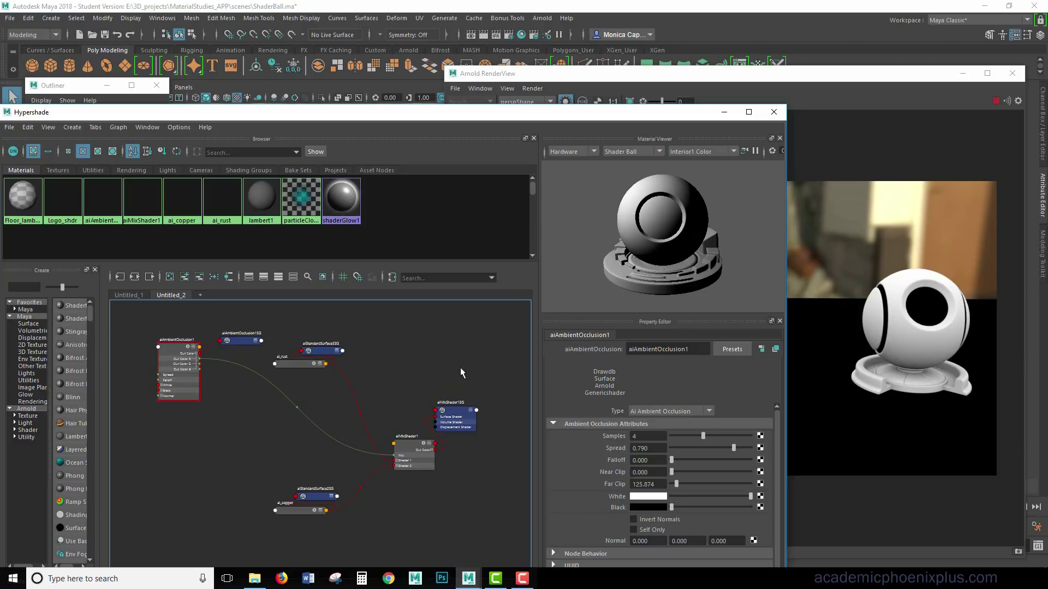
key(Tab)
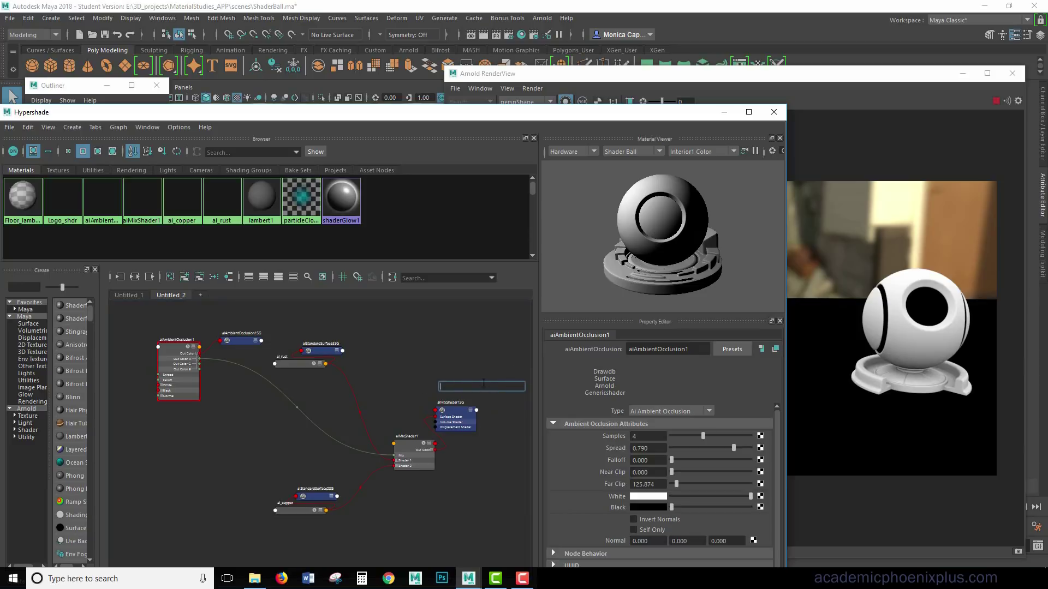
text(aira)
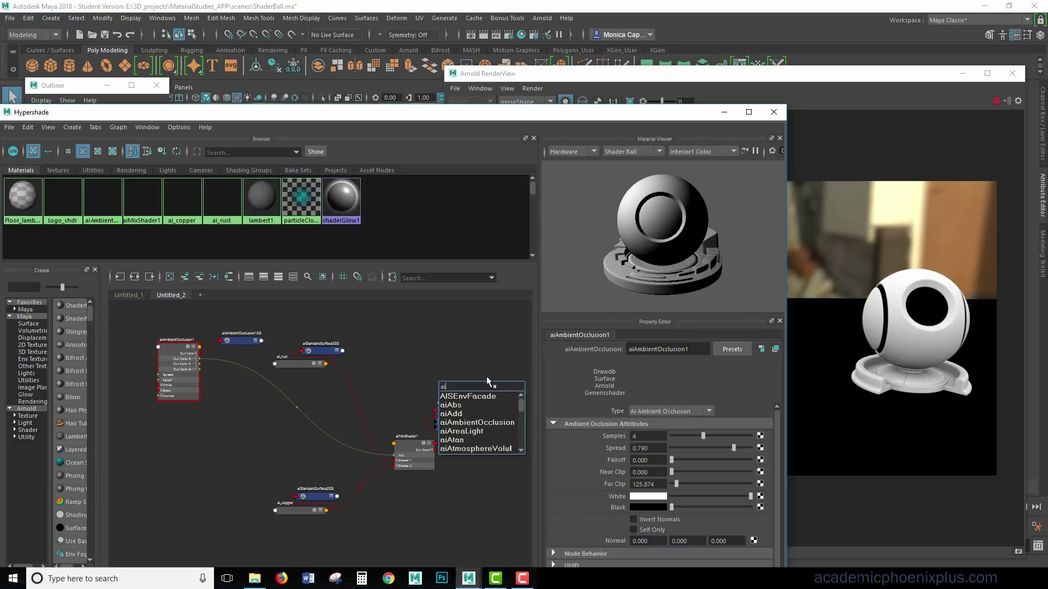
click(458, 405)
drag(449, 397, 290, 417)
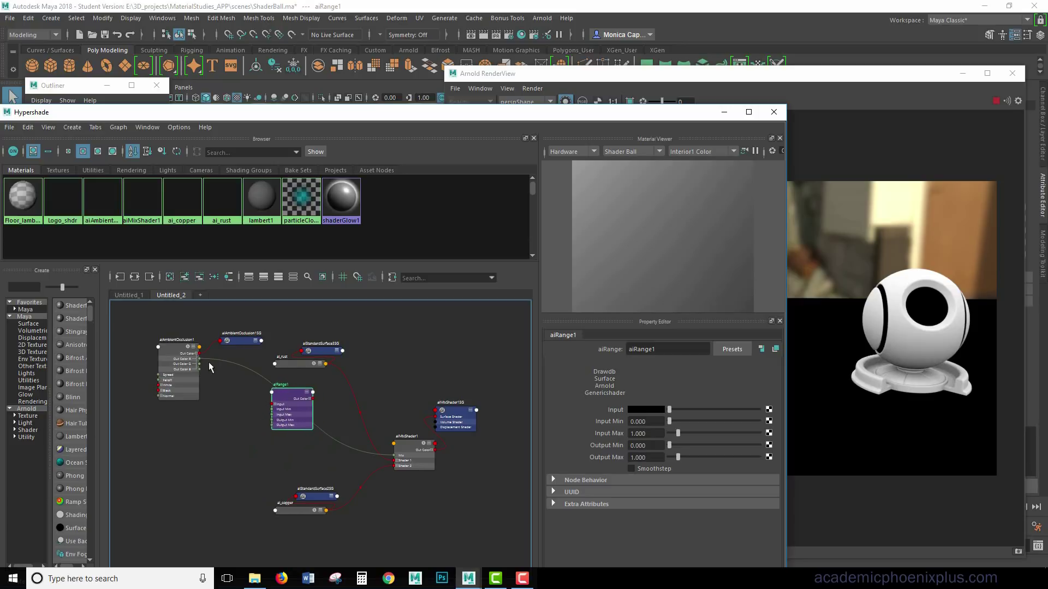
drag(199, 355, 393, 448)
click(310, 399)
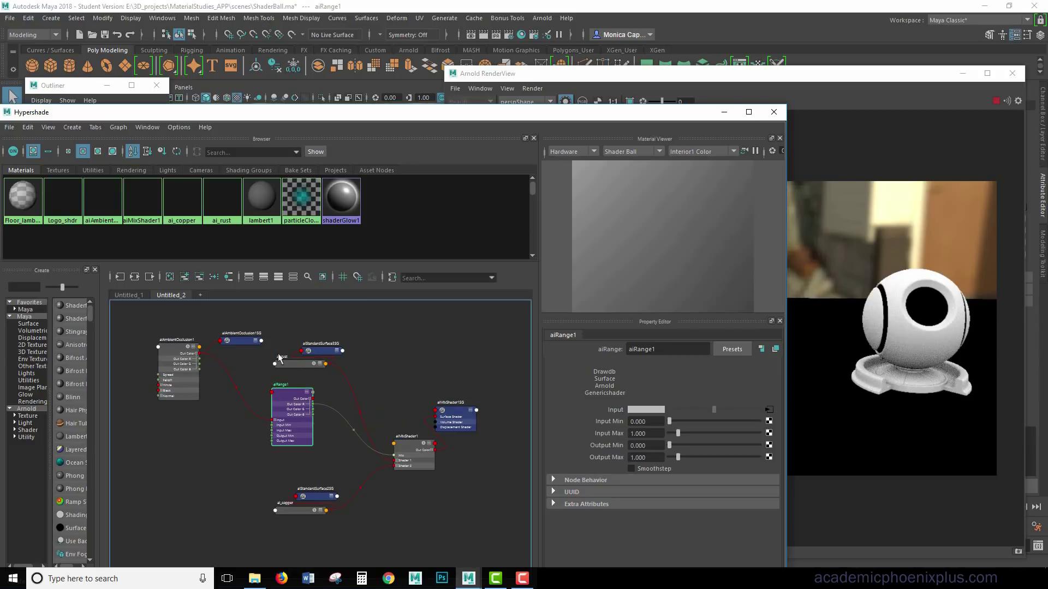
- Compare the occlusion and aiRange outputs, set the aiRange Input Min to about 0.491, and preview the mix shader
click(176, 361)
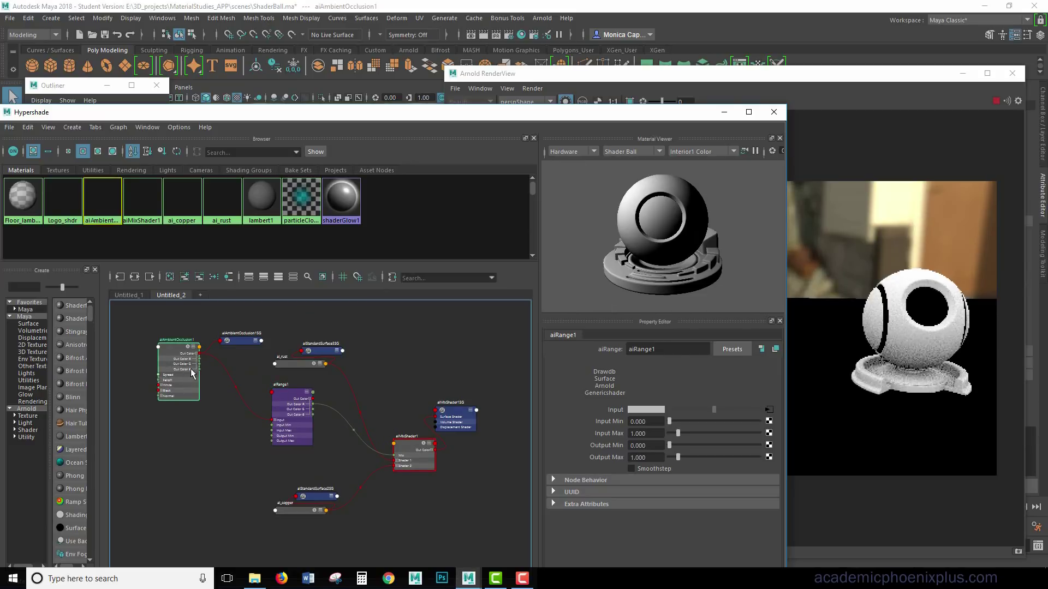
click(290, 431)
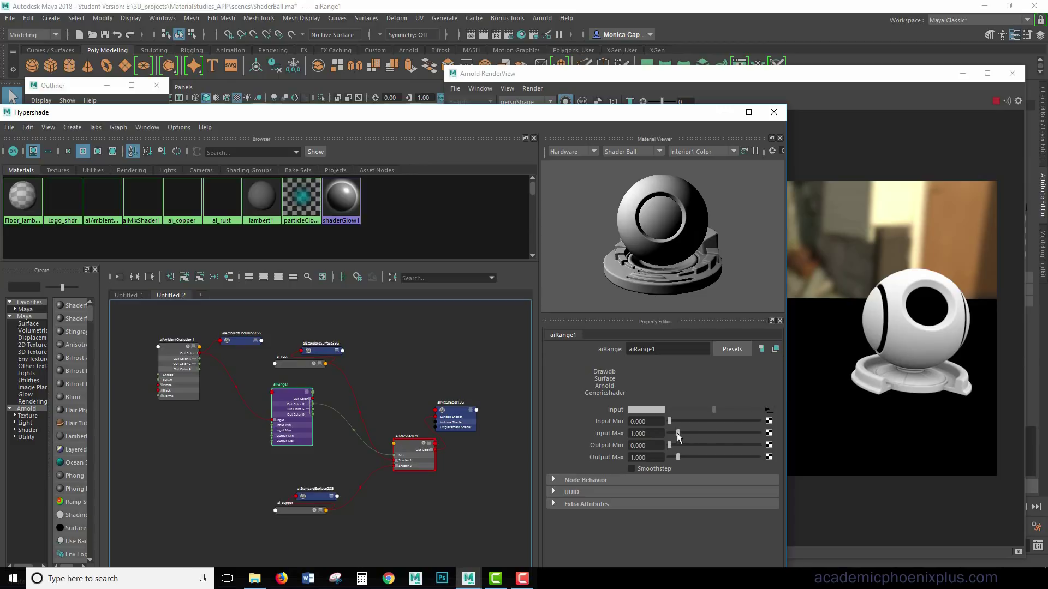
drag(671, 422, 673, 418)
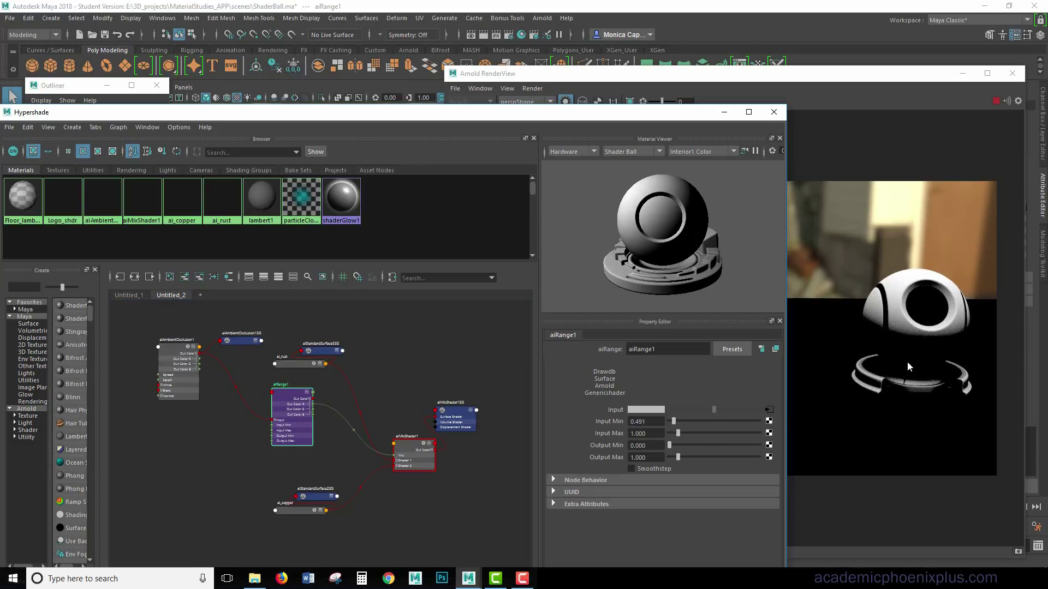
click(412, 451)
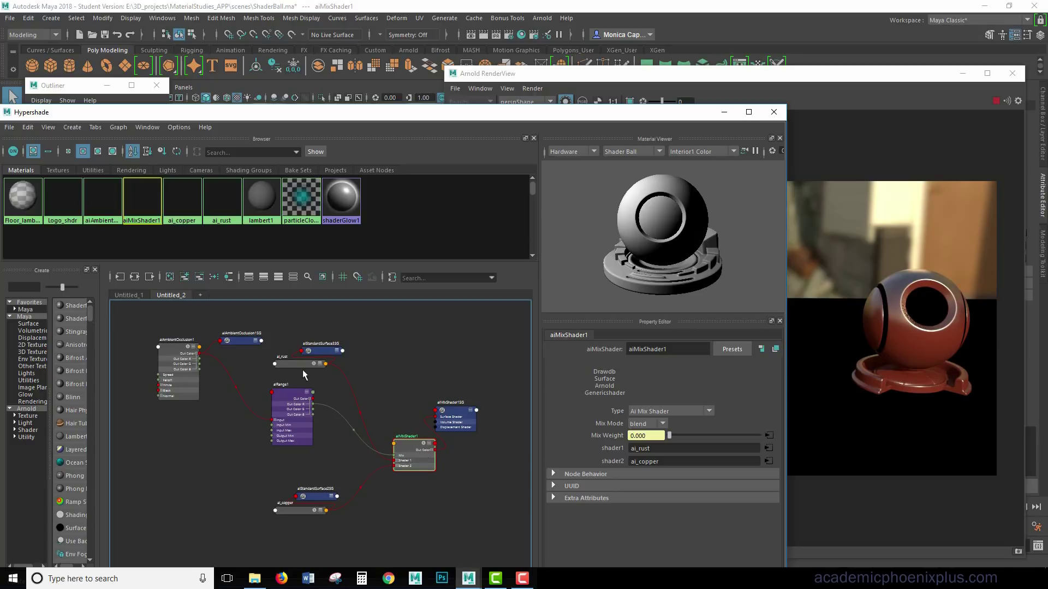
- Set the aiRange Input Min to about 0.368 and Input Max to 0.000, and preview the mix shader
click(291, 405)
drag(674, 422, 669, 421)
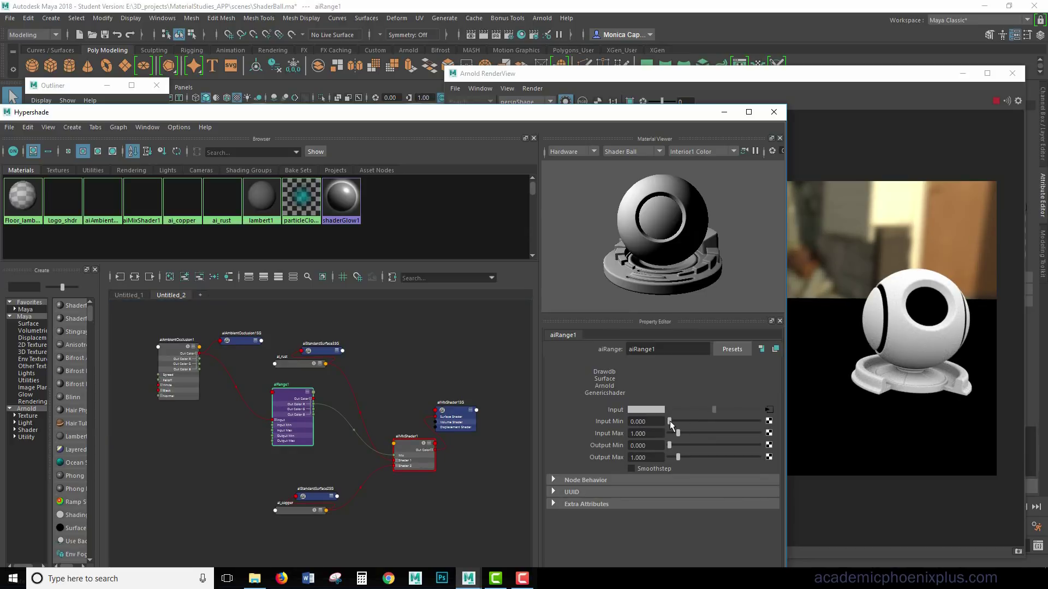
mouse_move(669, 421)
mouse_down()
mouse_move(679, 421)
mouse_move(667, 434)
mouse_move(671, 422)
mouse_up()
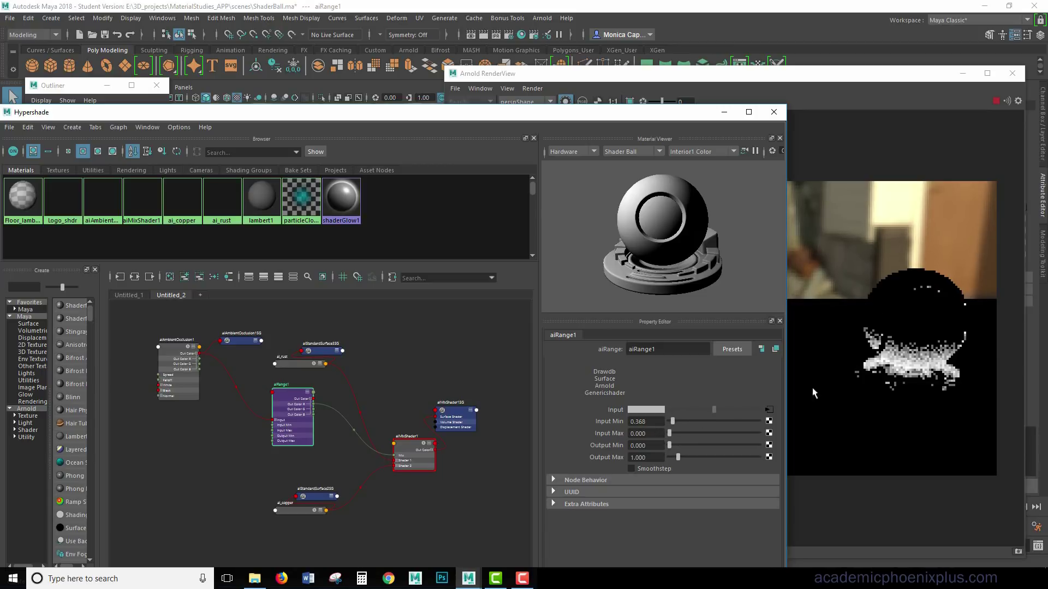
click(413, 461)
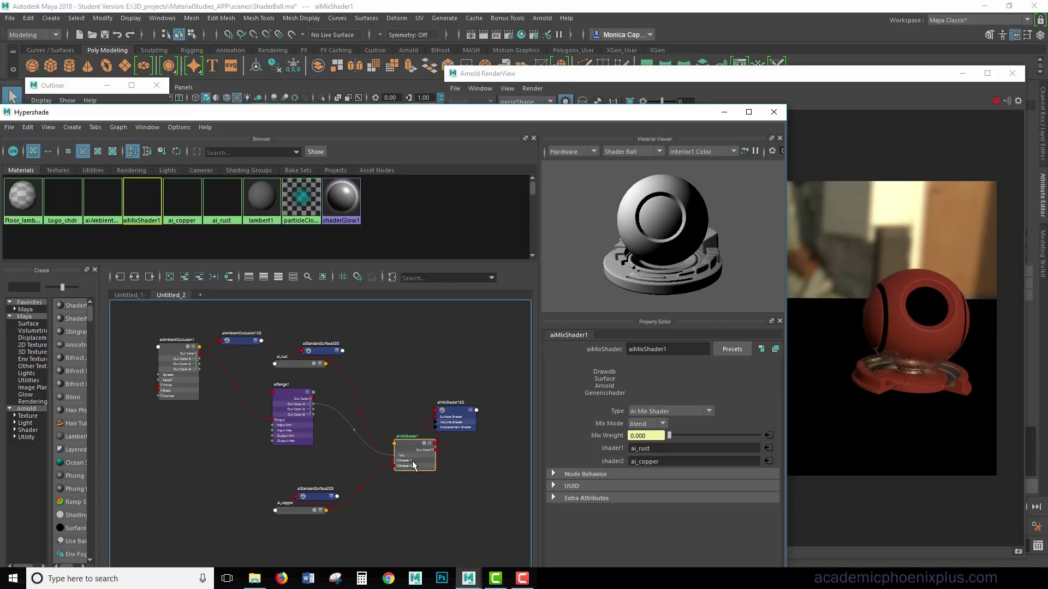
click(326, 510)
click(340, 490)
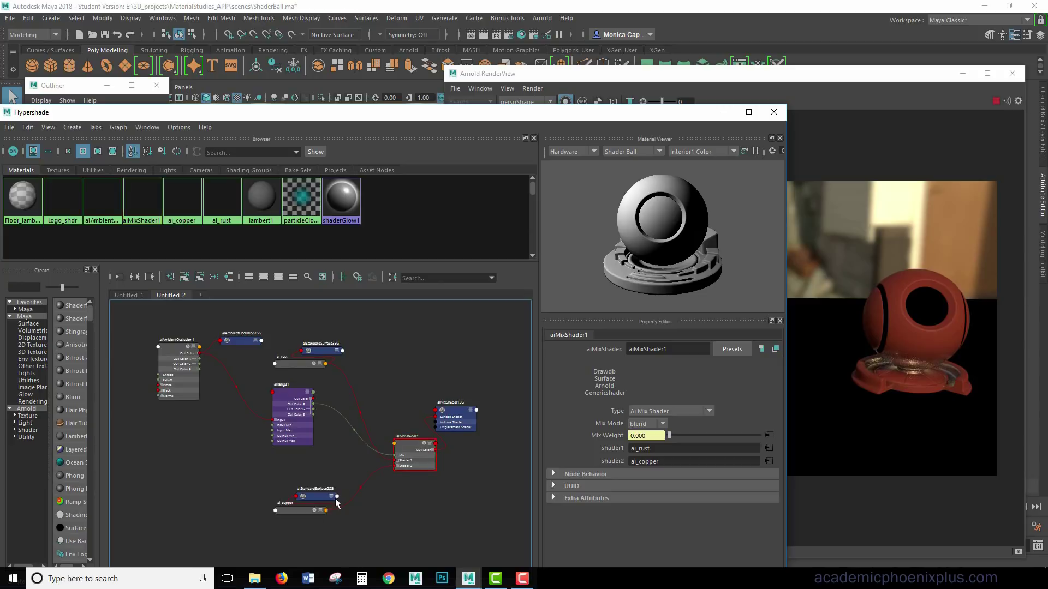
- Set the aiRange Input Min to about 0.061 and Input Max to about 0.368, and preview the mix shader
click(310, 432)
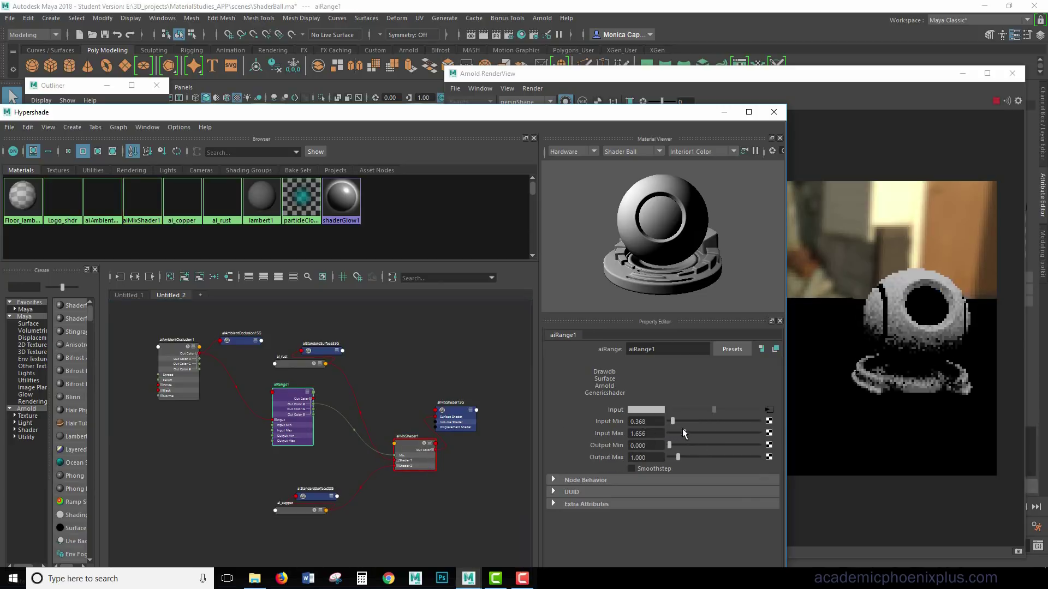
drag(673, 422, 671, 422)
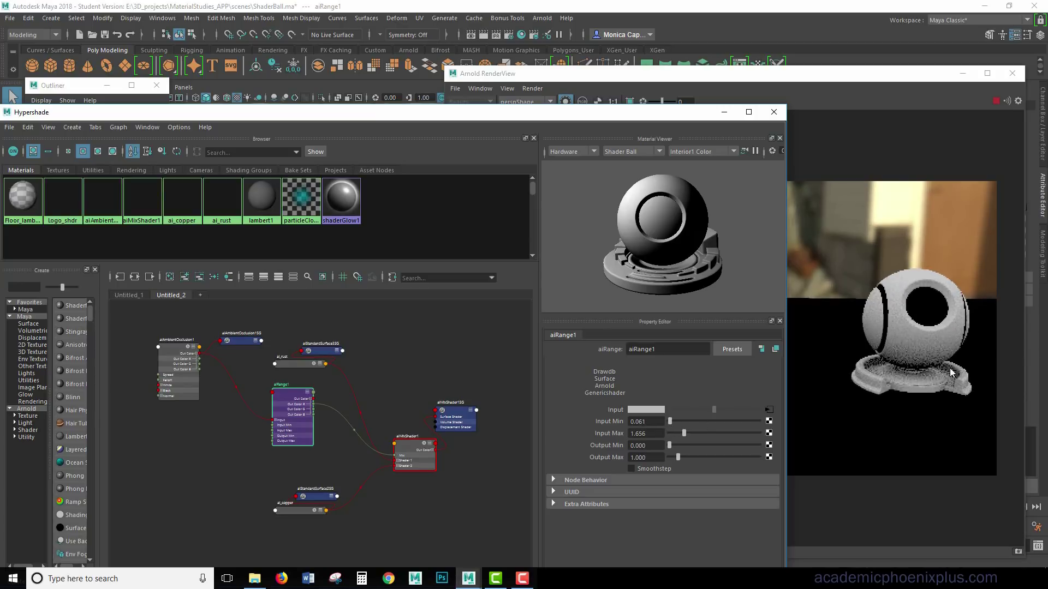
drag(671, 422, 674, 437)
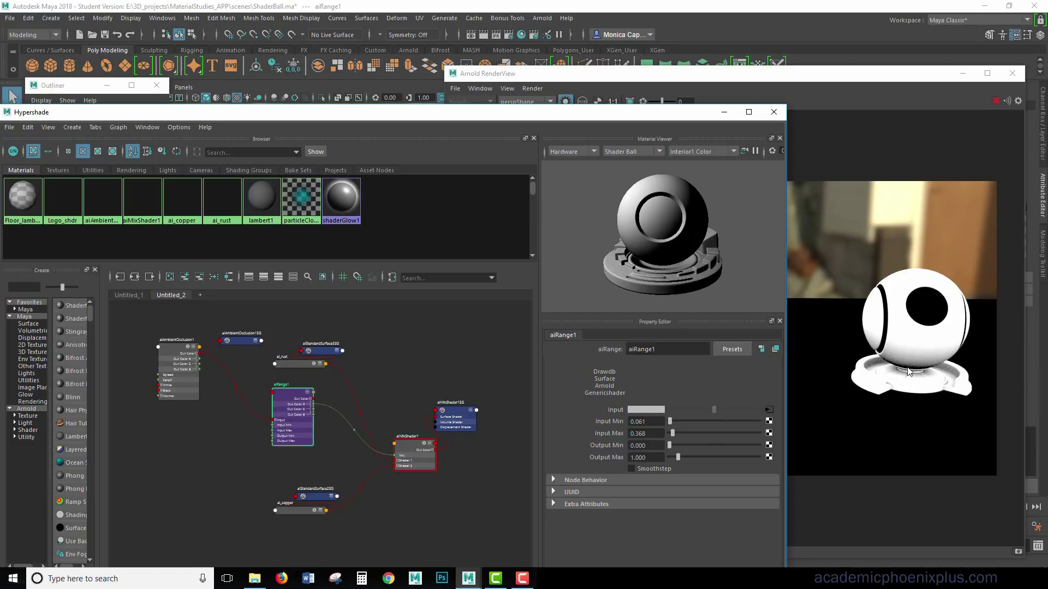
click(409, 451)
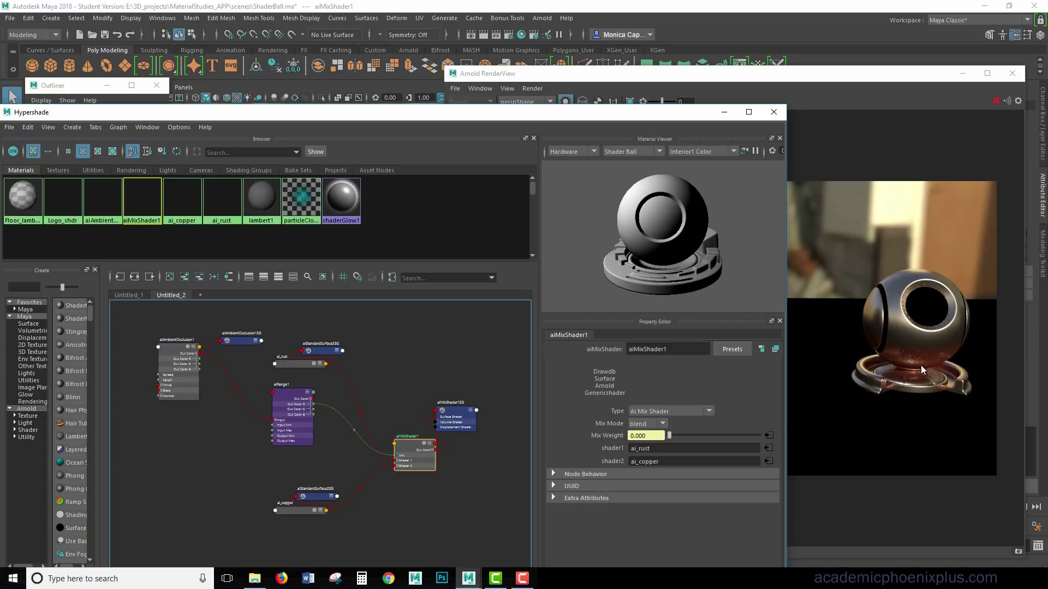
- Set the aiRange Input Min to 0.000 and Input Max to about 0.123, and preview the mix shader
click(304, 425)
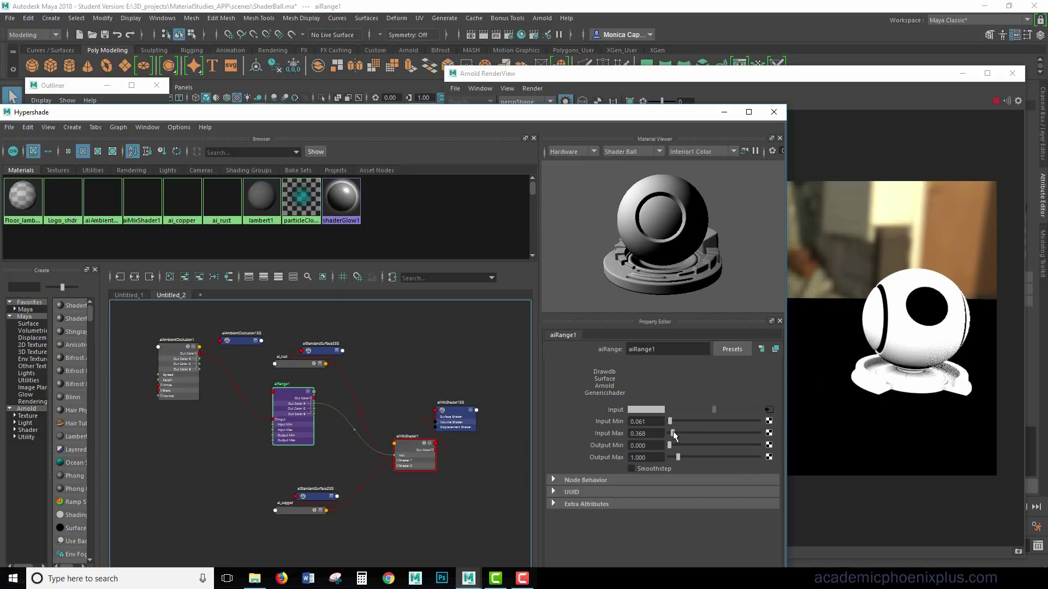
drag(669, 422, 672, 434)
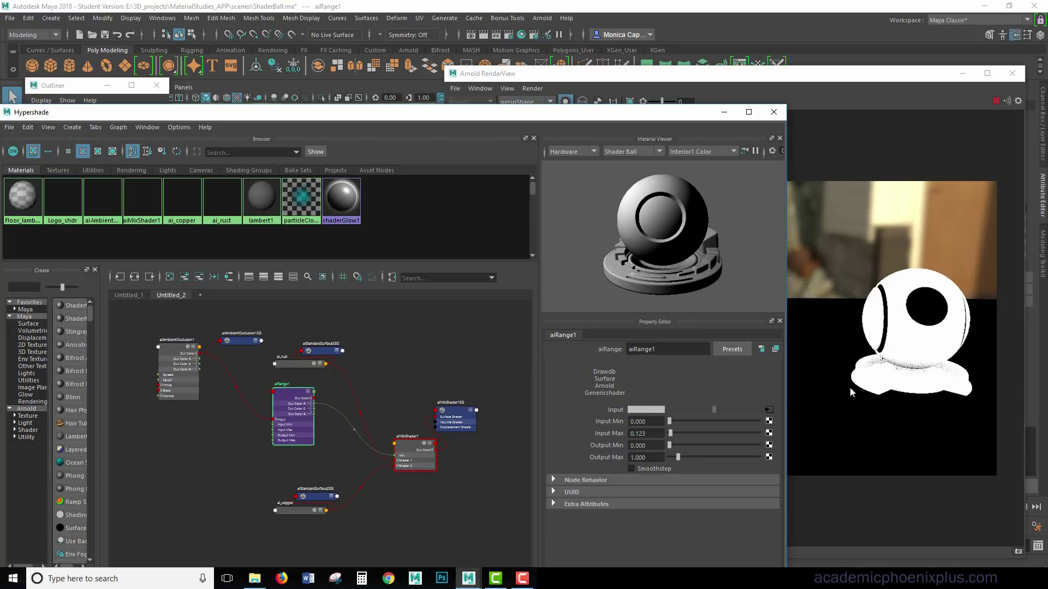
click(407, 454)
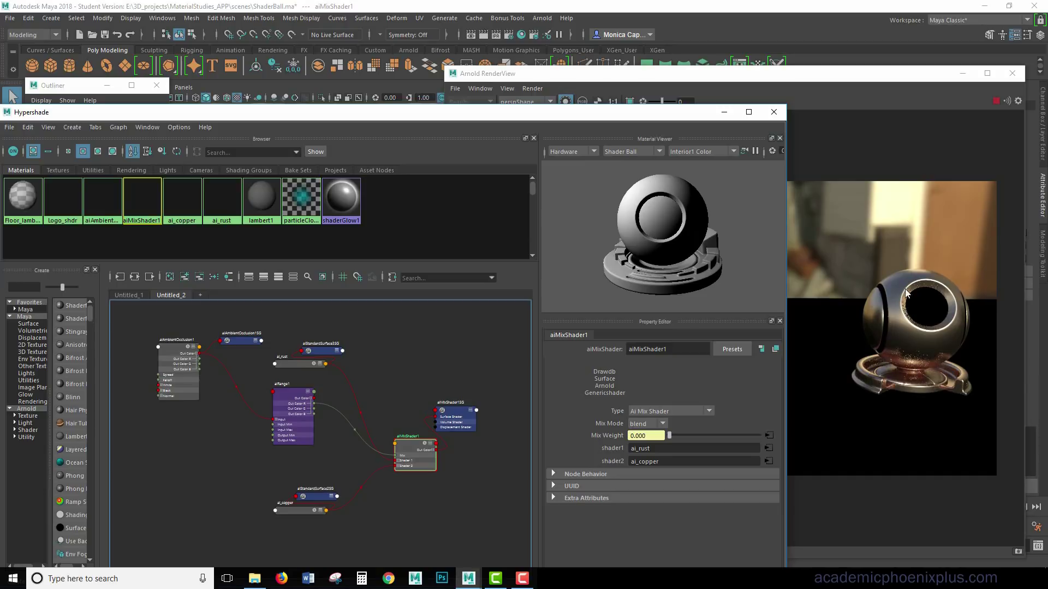
- Move the Hypershade and render view off the viewport to inspect the third shader ball, and bring both windows back
drag(657, 112, 533, 116)
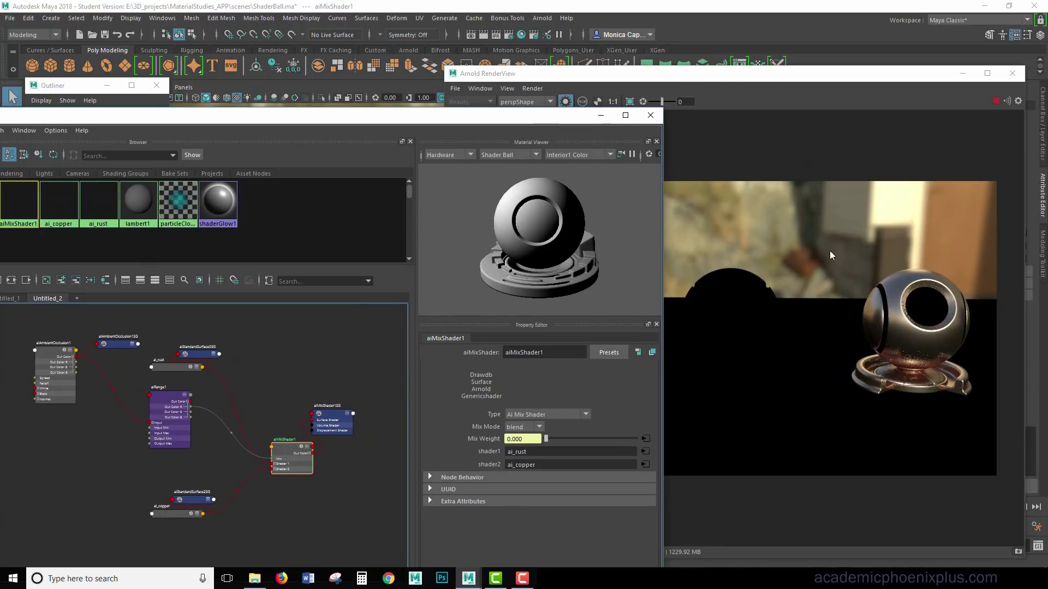
click(885, 300)
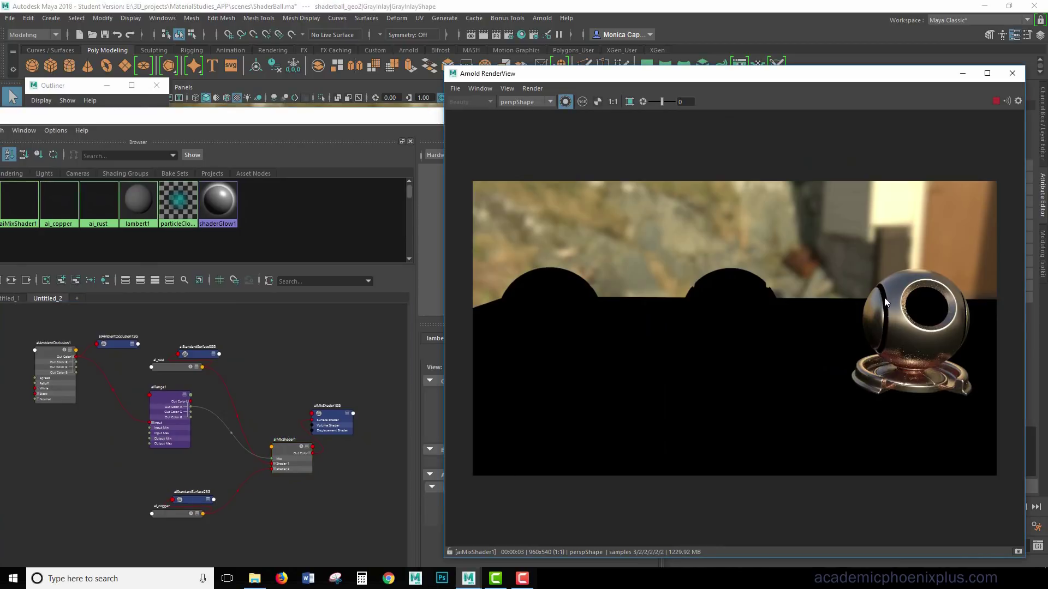
click(963, 73)
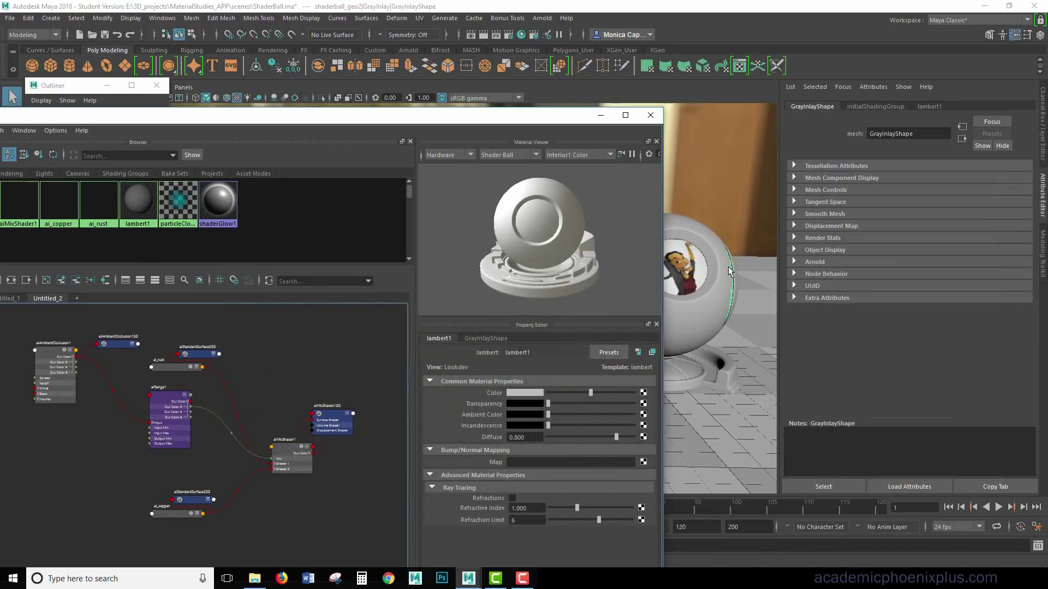
drag(562, 117, 404, 127)
right_drag(619, 264, 709, 511)
drag(371, 121, 700, 79)
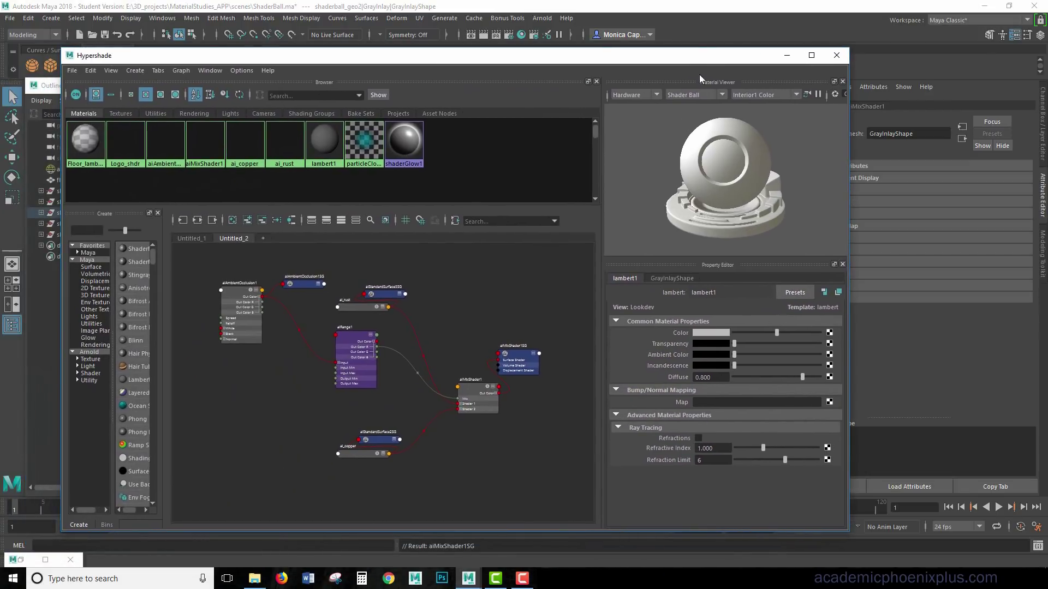
click(13, 560)
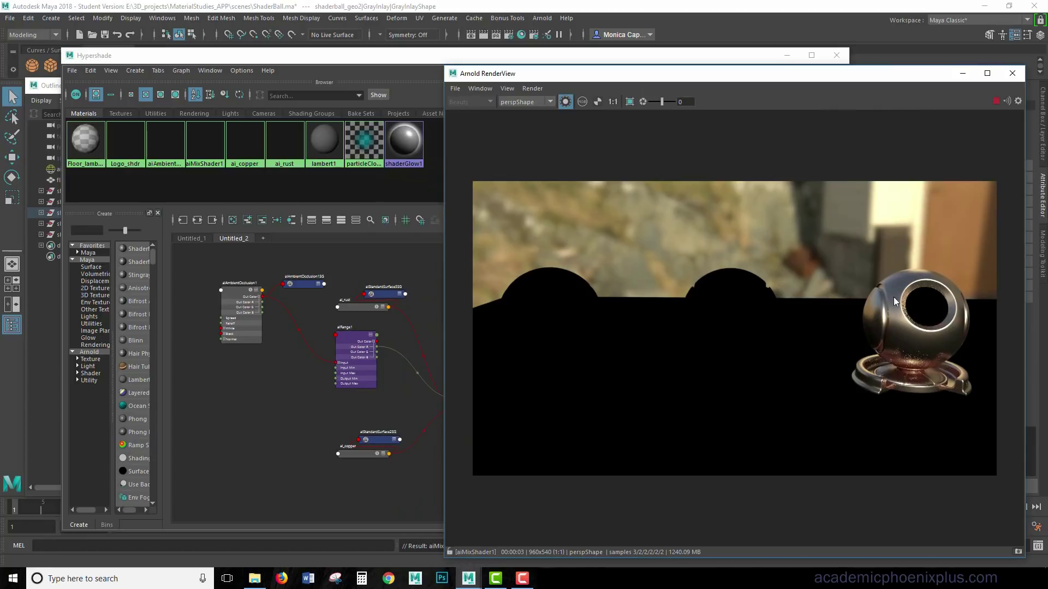
click(898, 352)
- Compare the isolated renders of the ambient occlusion, aiRange and aiMixShader nodes on the third ball
click(257, 316)
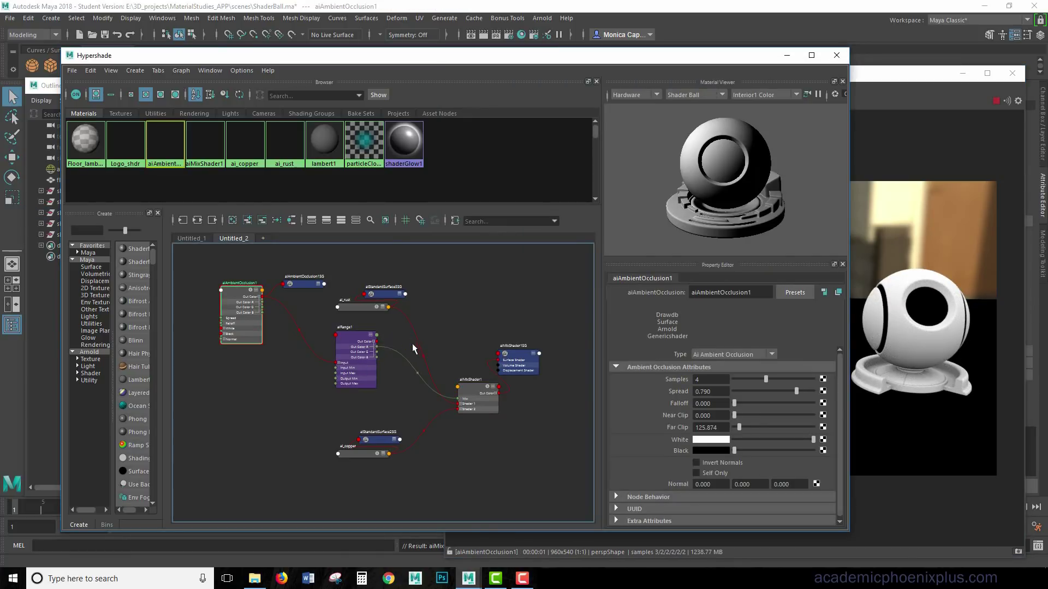
click(350, 343)
click(257, 327)
click(483, 398)
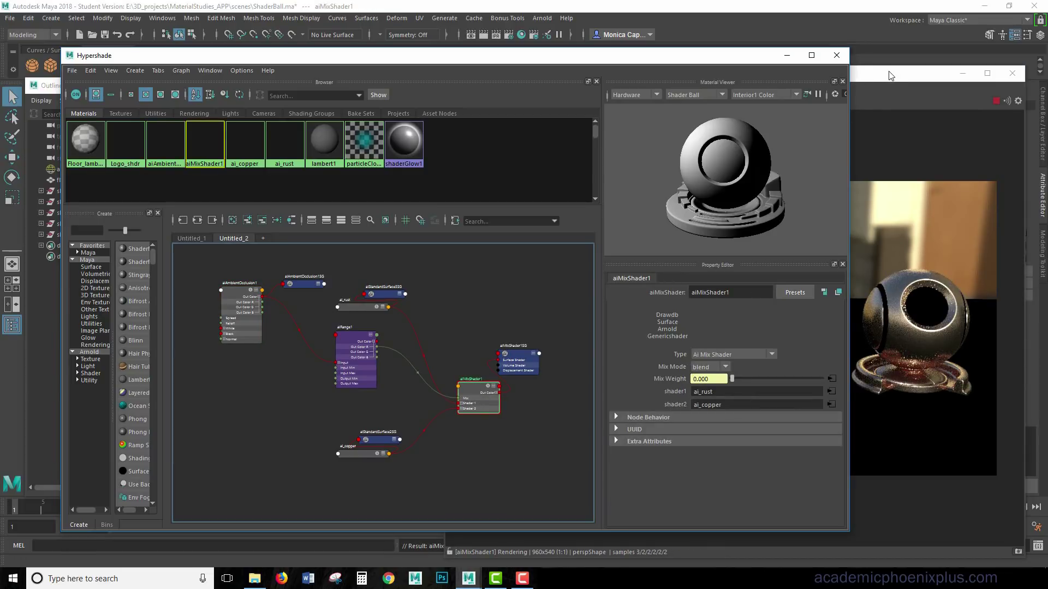
- Update the full scene in the Arnold render view
click(891, 74)
click(532, 88)
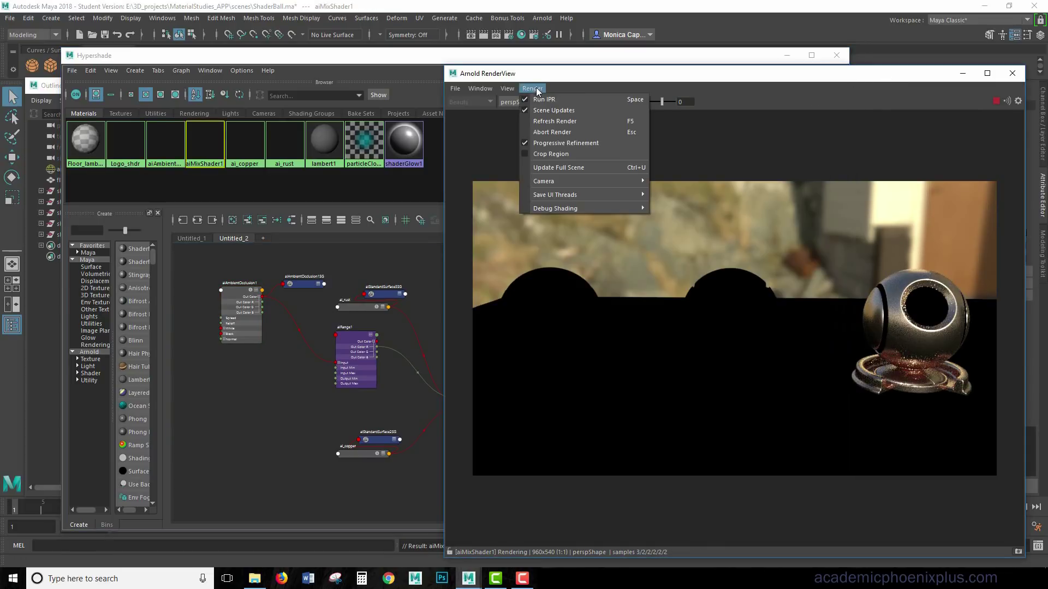
click(570, 170)
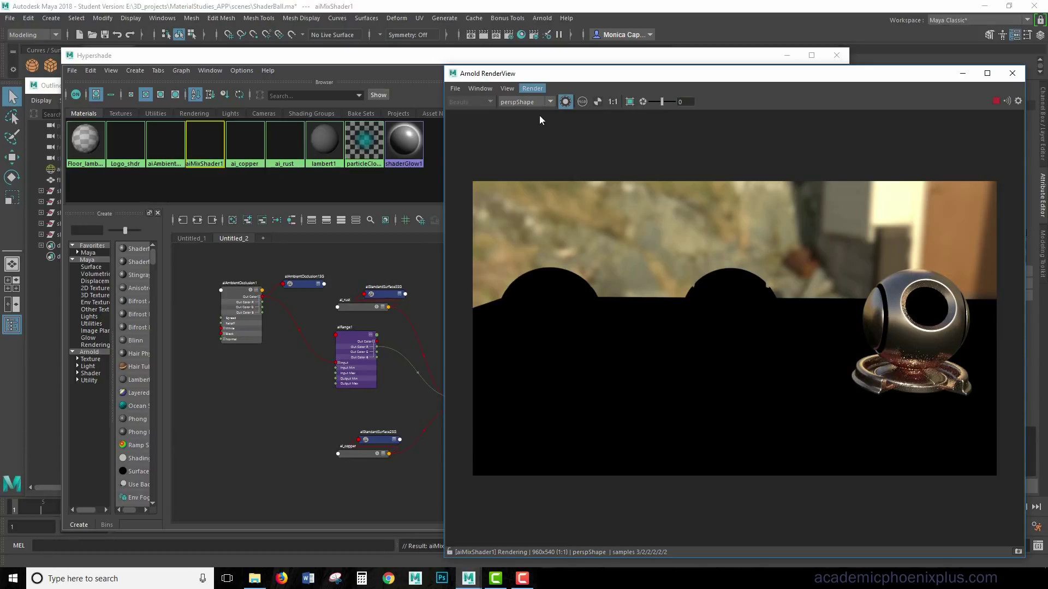
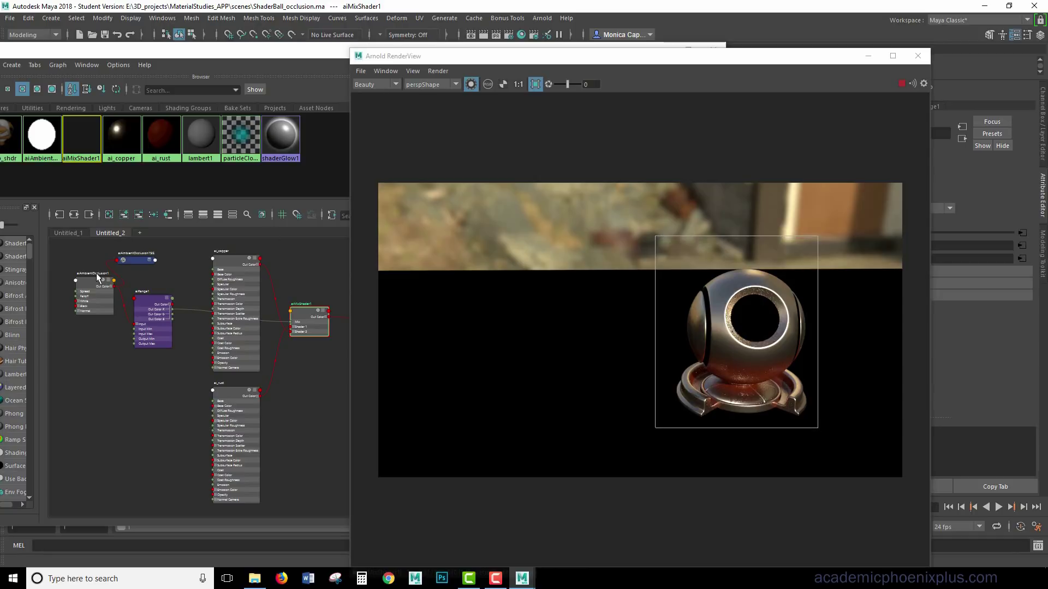
- In the ShaderBall_occlusion scene, preview the ambient occlusion node and the aiRange node in the isolated render
click(92, 290)
click(825, 66)
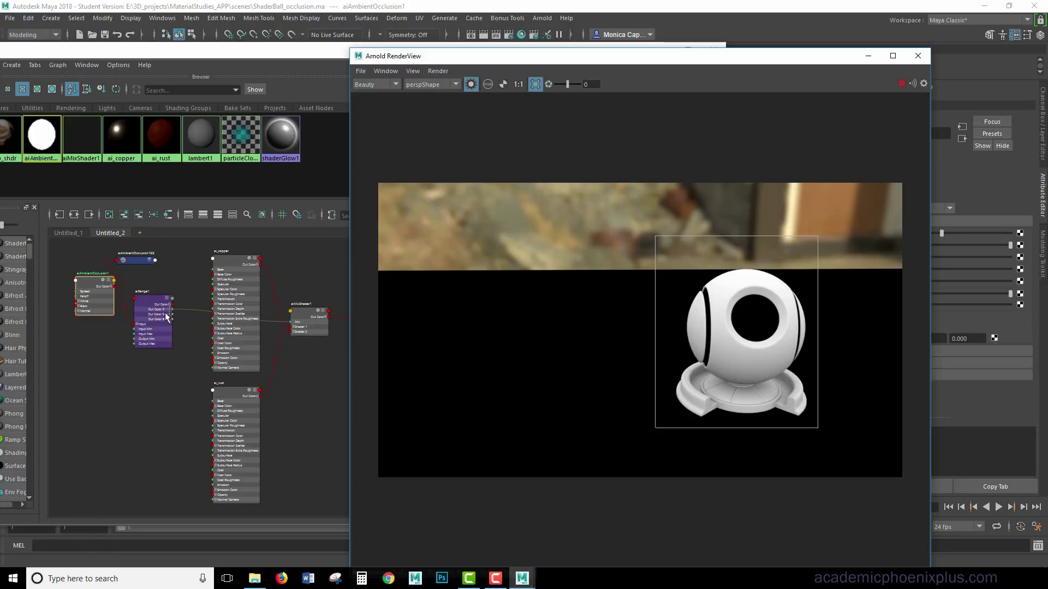
click(143, 327)
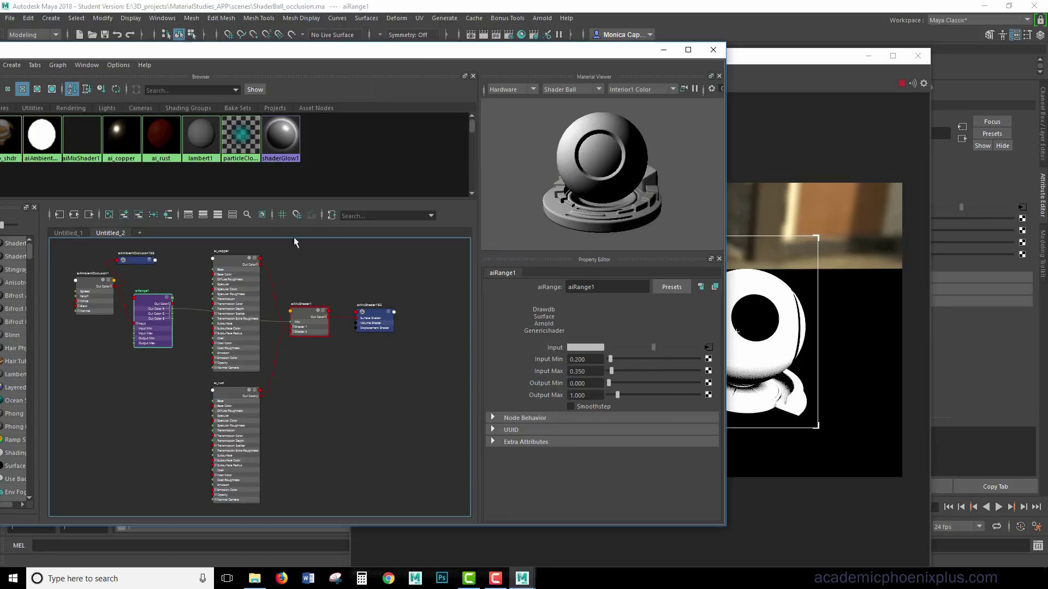
- Preview the ai_copper material and the aiMixShader blend in the isolated render
click(256, 316)
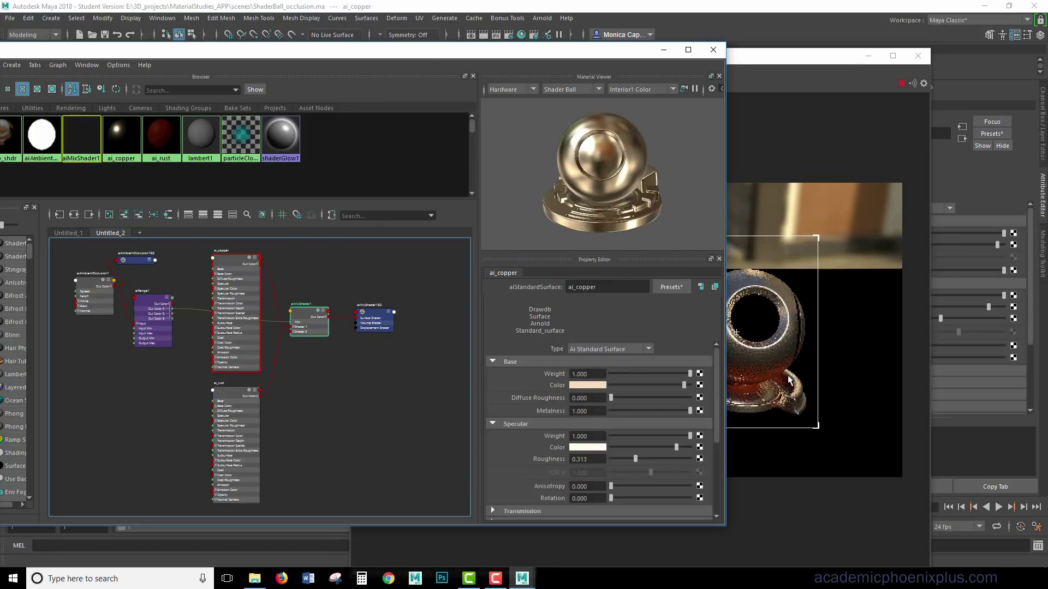
click(326, 326)
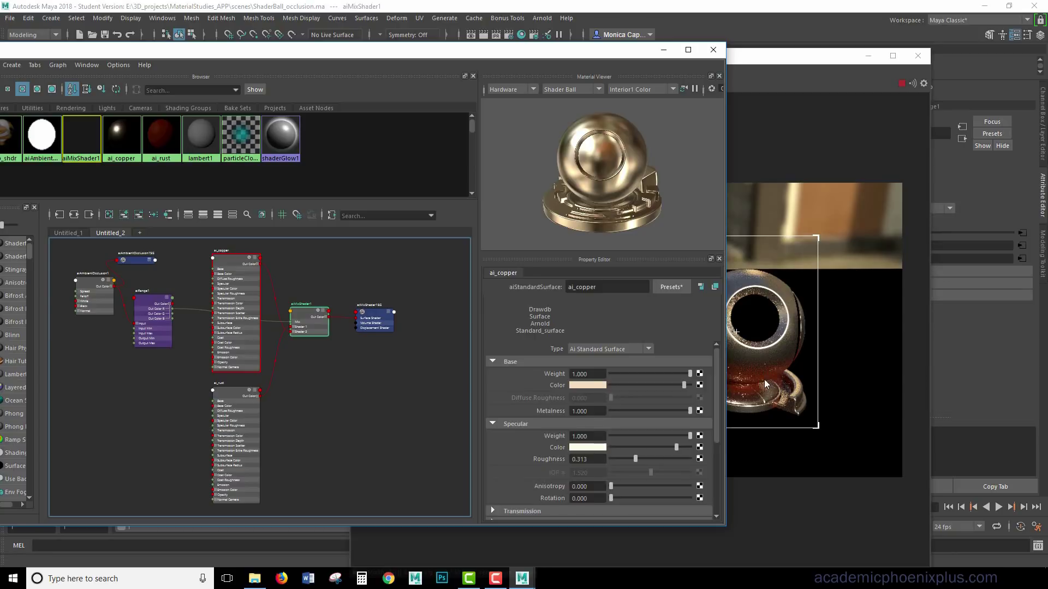
click(790, 77)
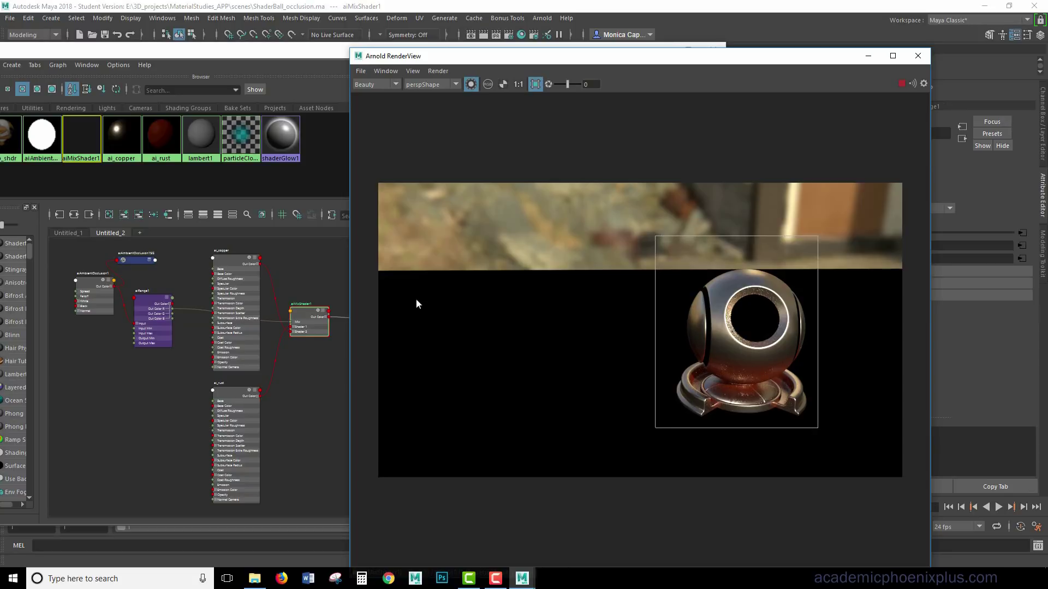
- Set the Input Max of the aiRange node to 0.25, keeping its output in the isolated render
click(126, 309)
click(163, 328)
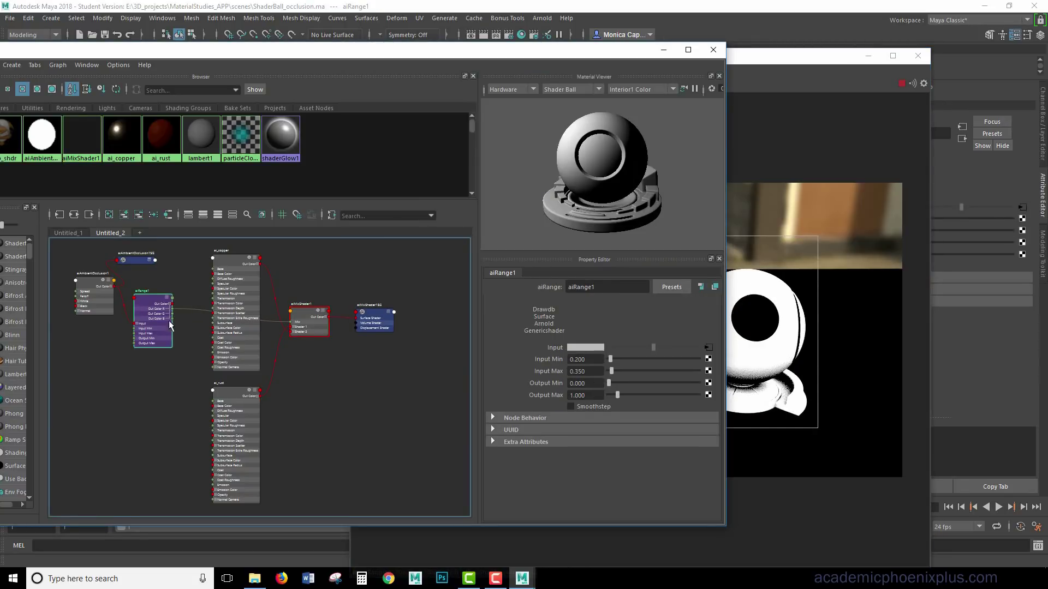
click(580, 359)
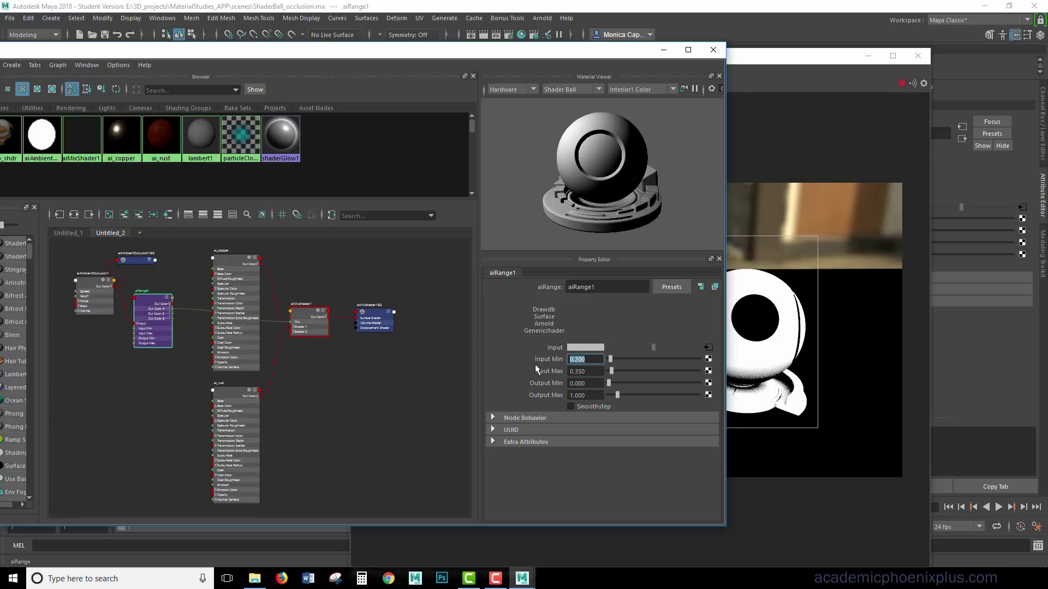
key(Tab)
text(.25)
key(Return)
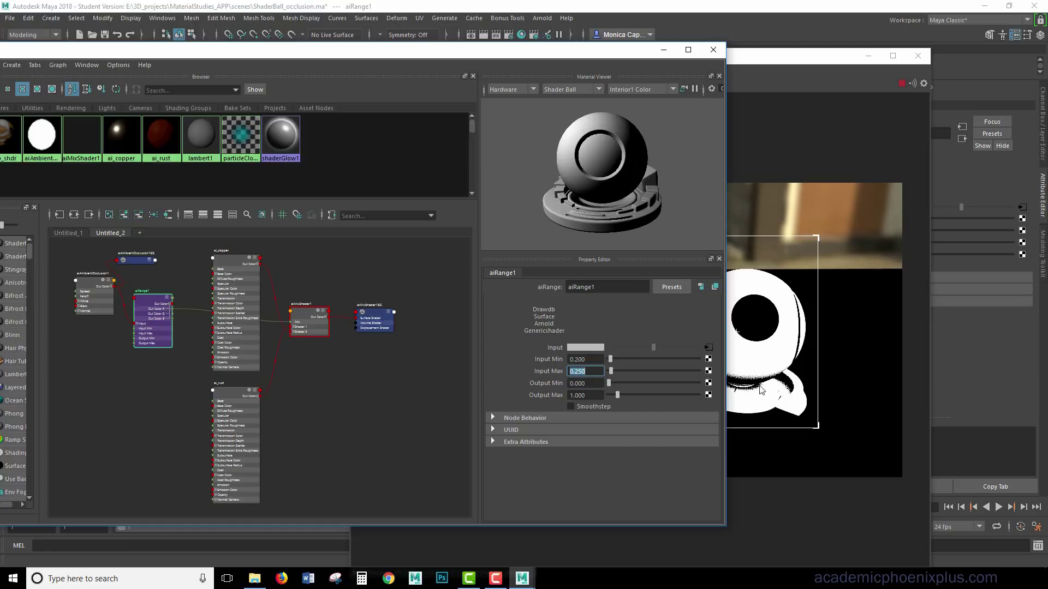
- Preview the ai_copper and aiMixShader nodes in isolation, and switch the render view back to the fully shaded result
click(243, 327)
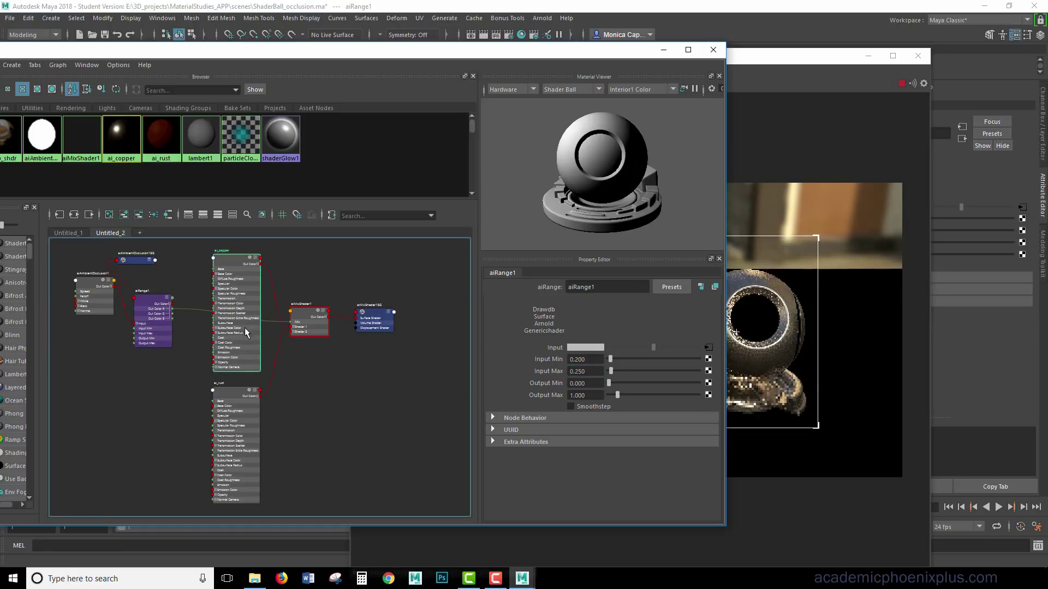
click(326, 320)
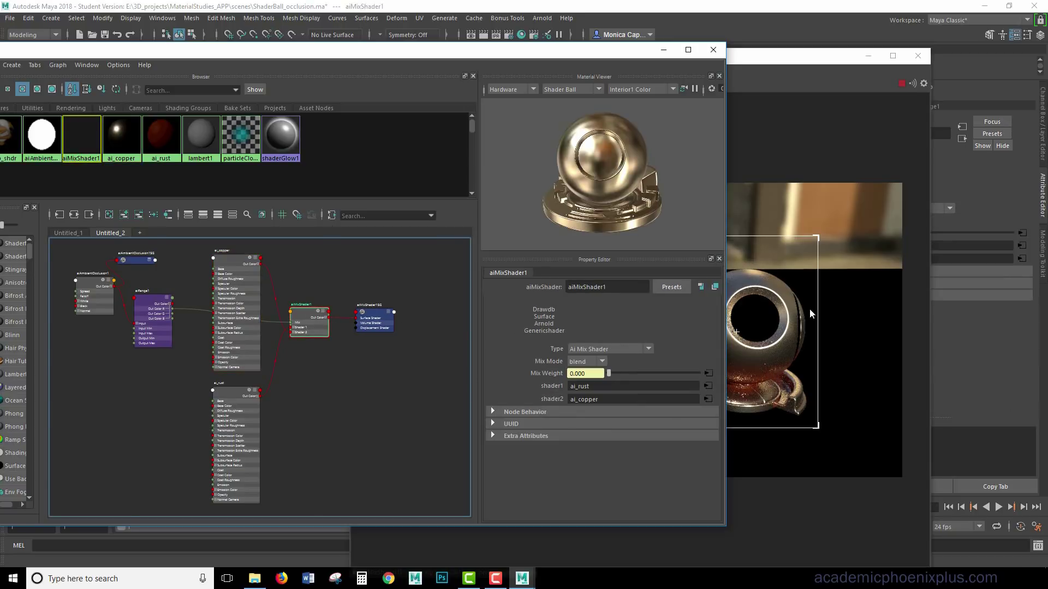
click(834, 136)
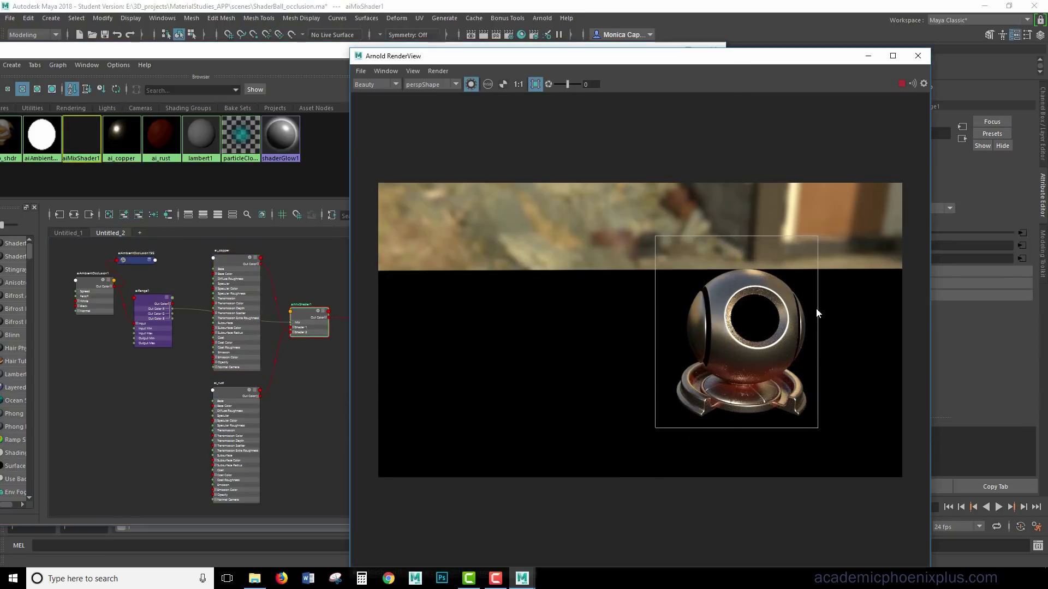
click(473, 85)
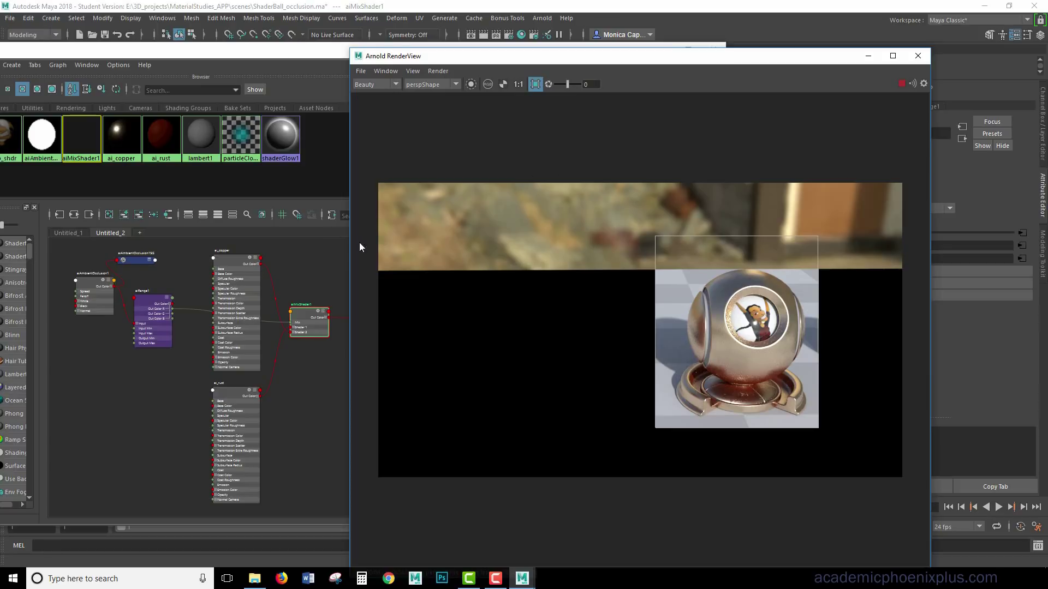
- Change the base color of ai_rust to a dark green with hue 120, saturation 1 and value 0.213, and inspect the render
click(241, 415)
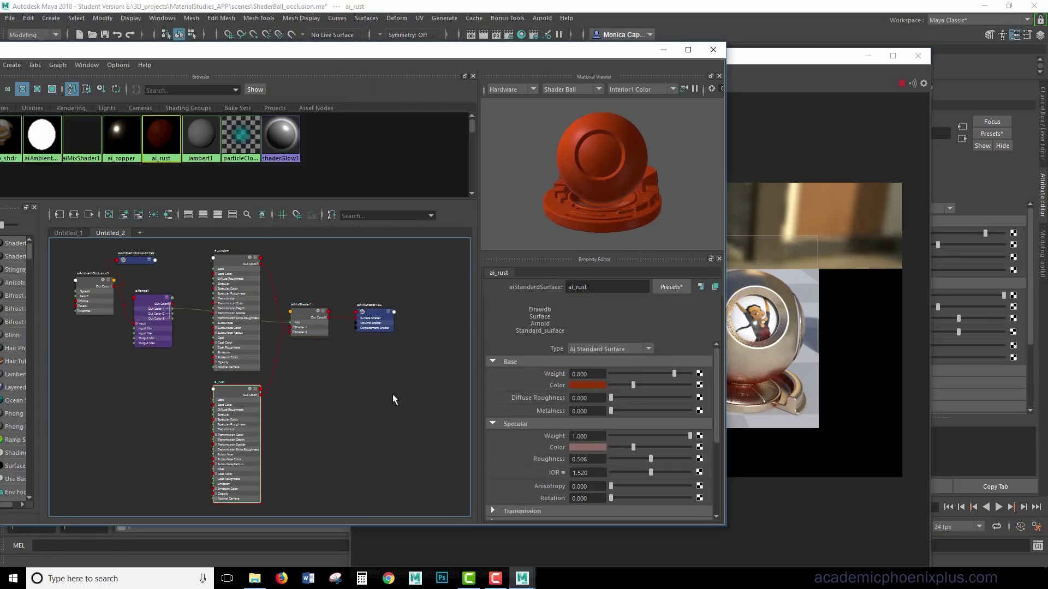
click(599, 387)
click(583, 358)
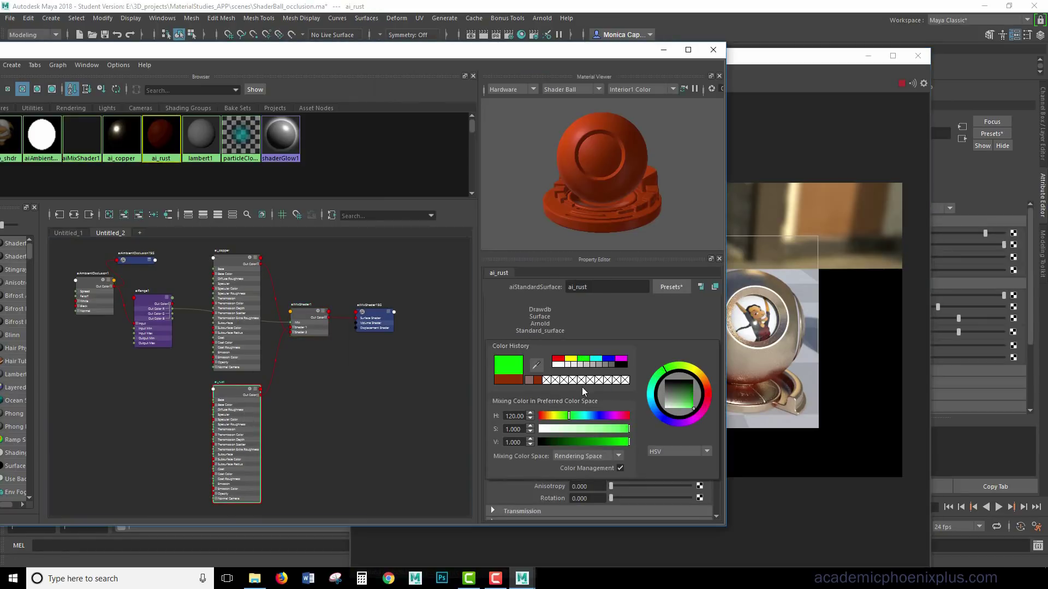
drag(588, 440, 587, 439)
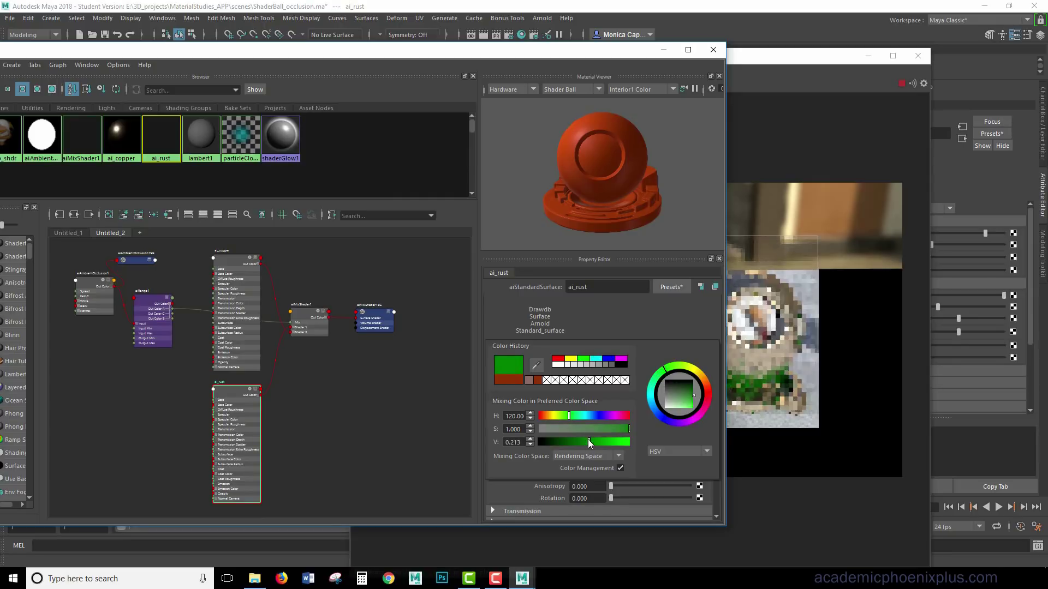
click(759, 277)
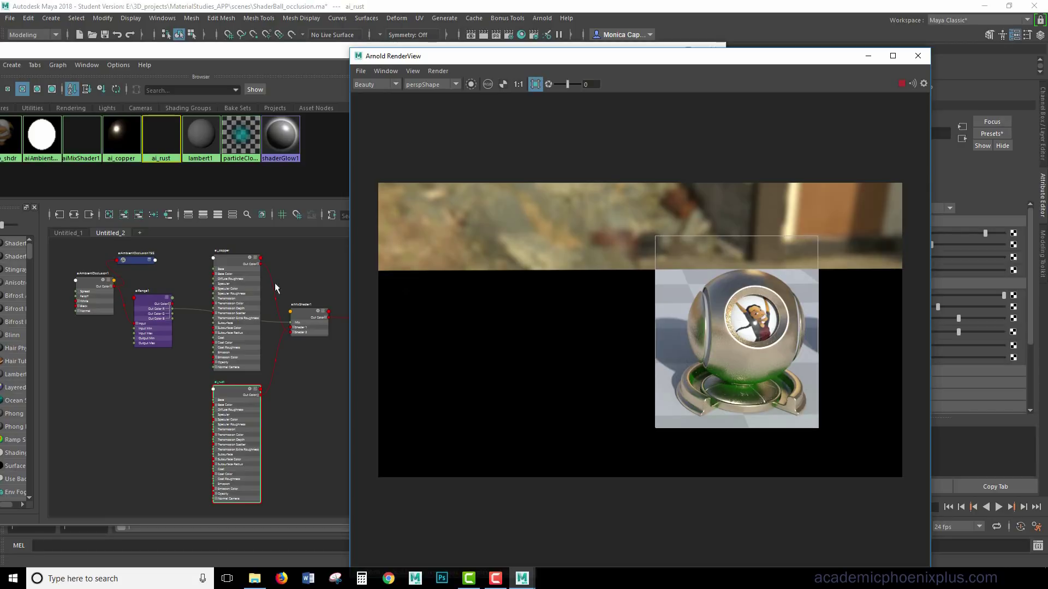
- Connect a file texture to the base color of ai_rust, check the render, and minimize the render view
click(249, 400)
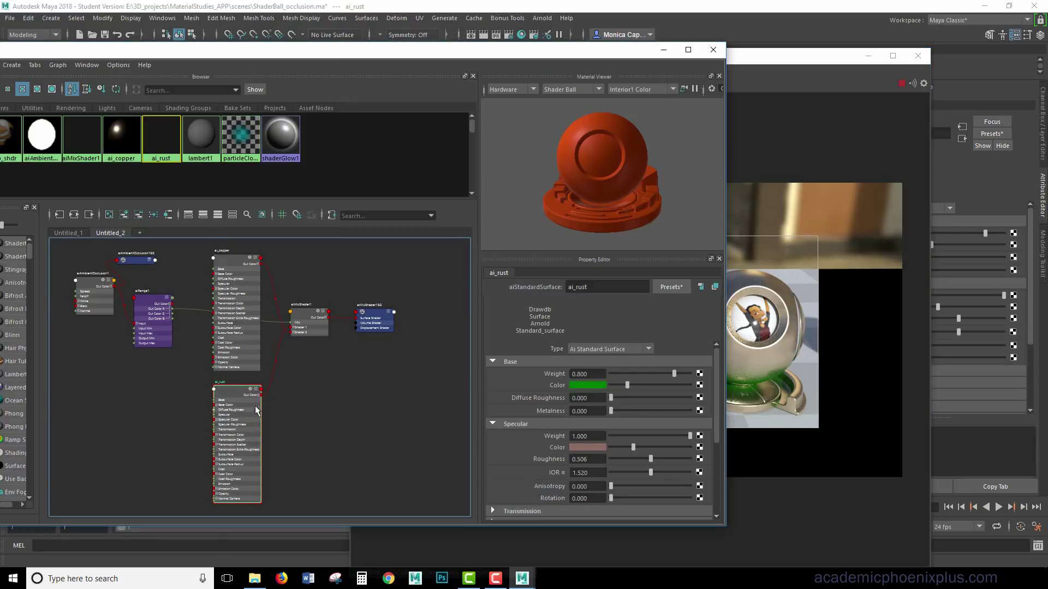
click(699, 386)
click(461, 286)
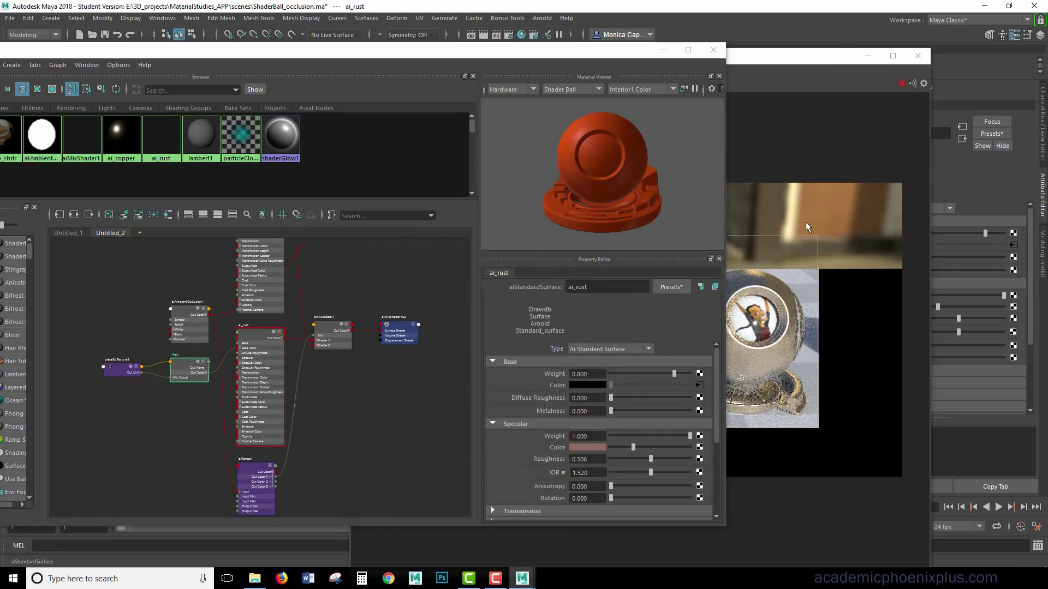
click(804, 251)
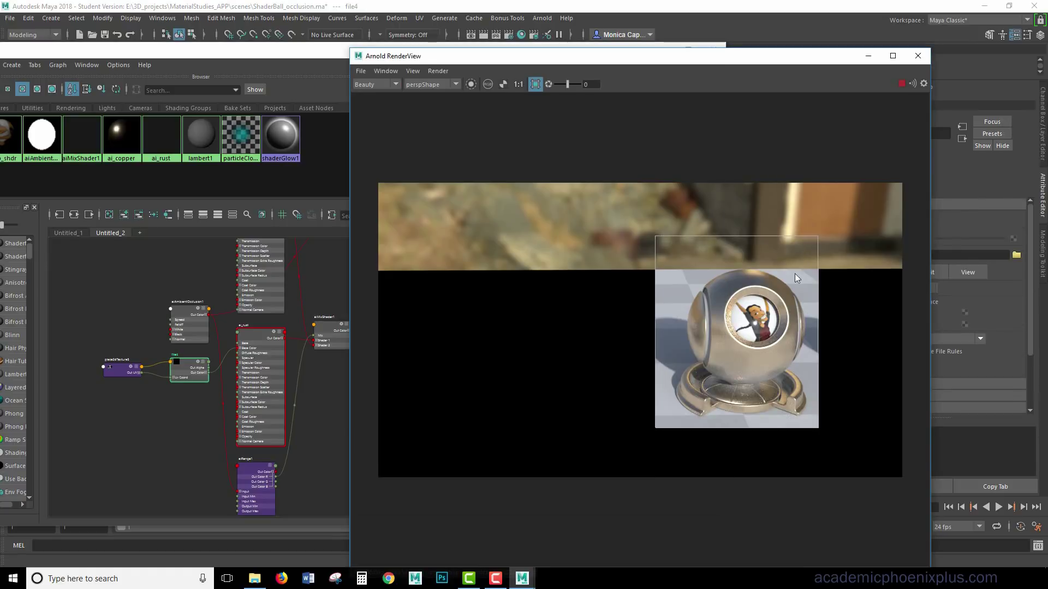
click(903, 83)
click(876, 57)
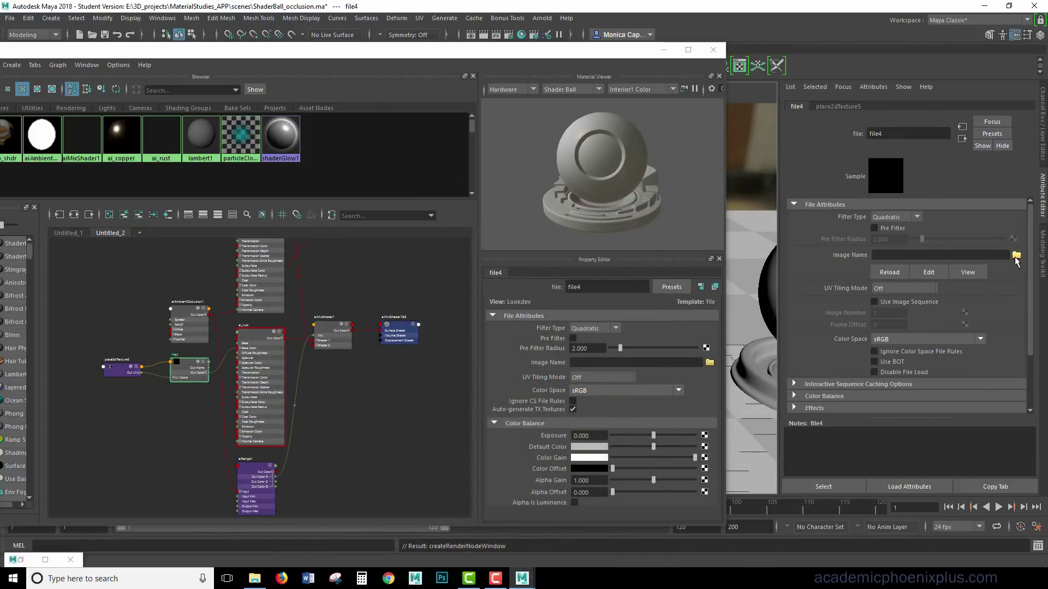
- Load TexturesCom_Rust0218_6_seamless_S.png from the E:\3D_projects\texturesCom folder into the file texture
click(1016, 254)
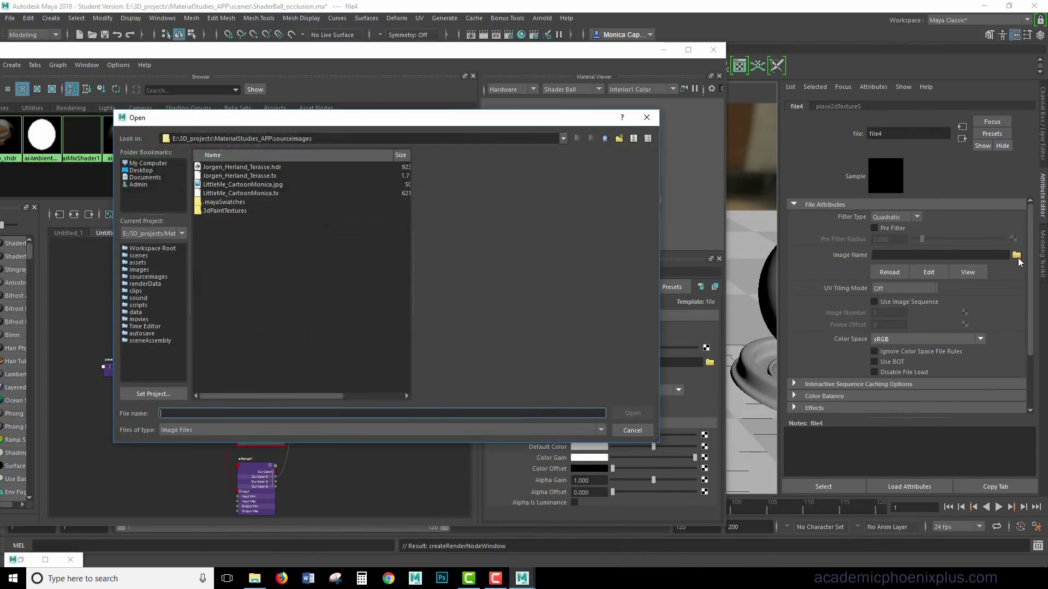
click(605, 138)
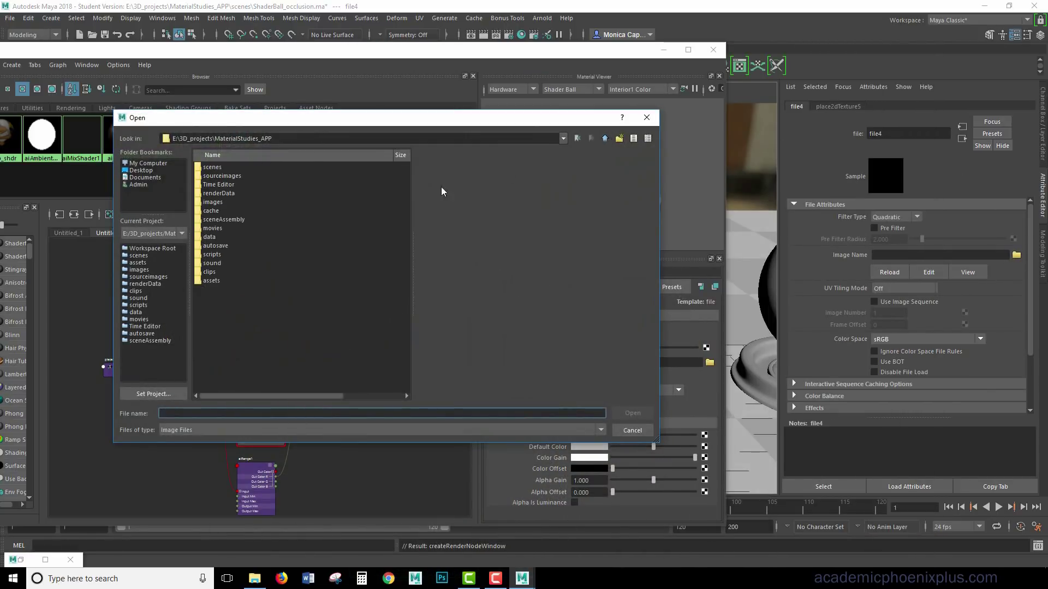
click(605, 138)
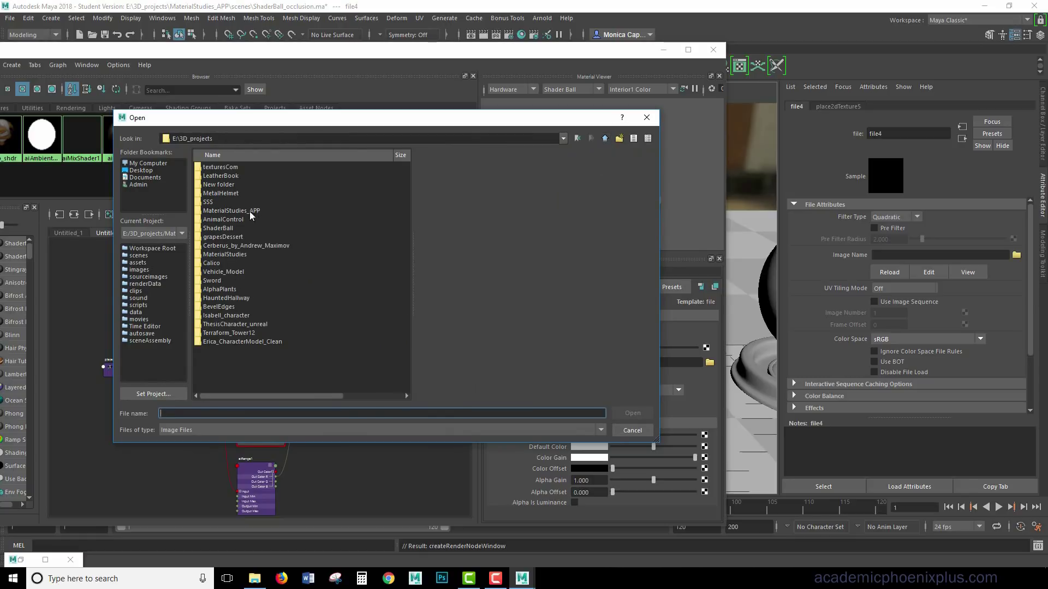
click(241, 371)
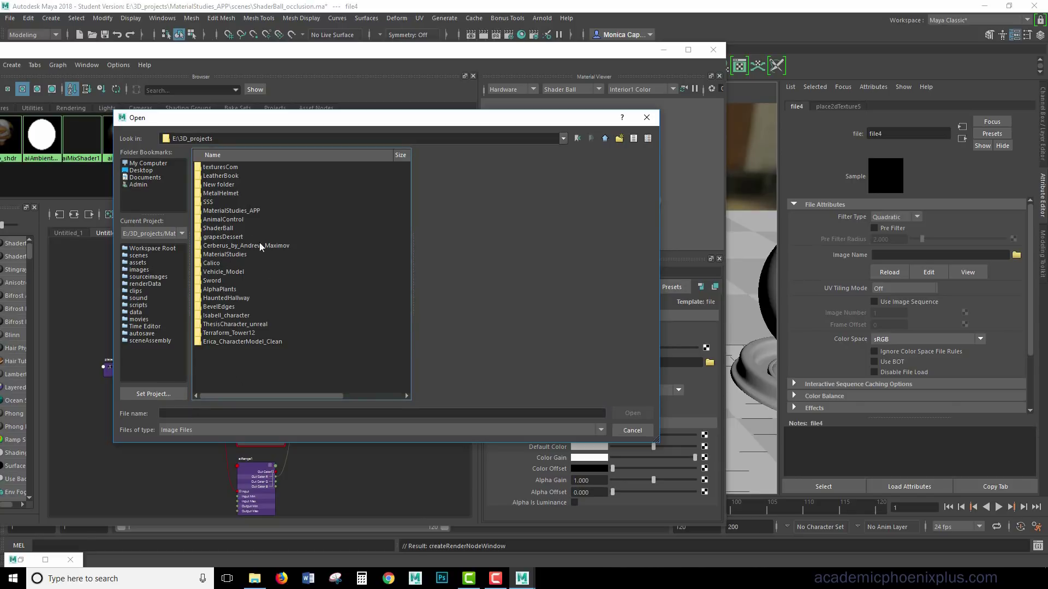
double_click(234, 168)
click(243, 168)
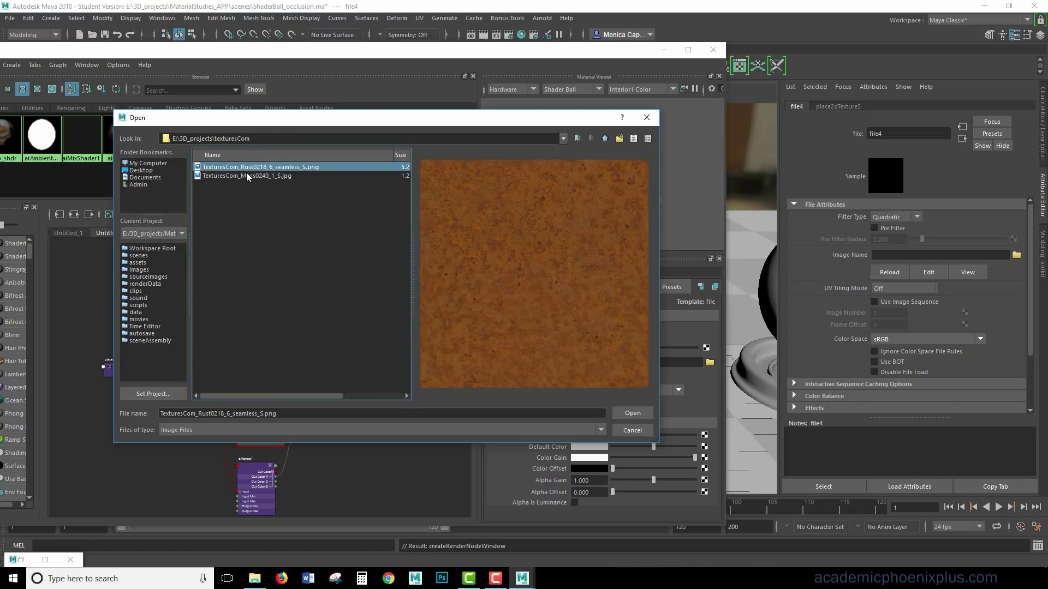
click(632, 413)
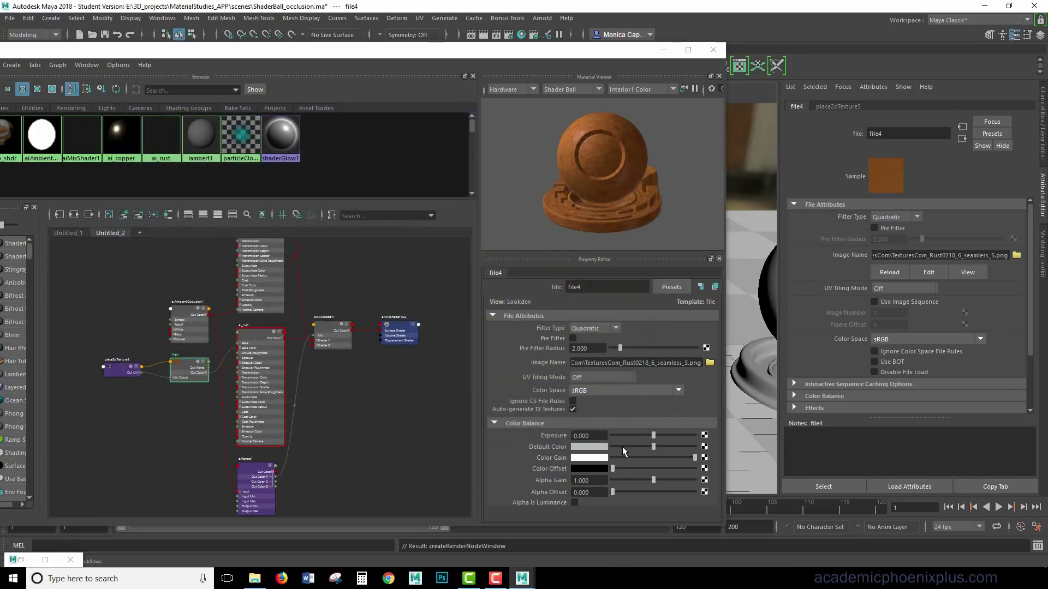
- Move the Hypershade out of the way, render the full scene with Arnold, and minimize the Hypershade
drag(630, 53, 737, 255)
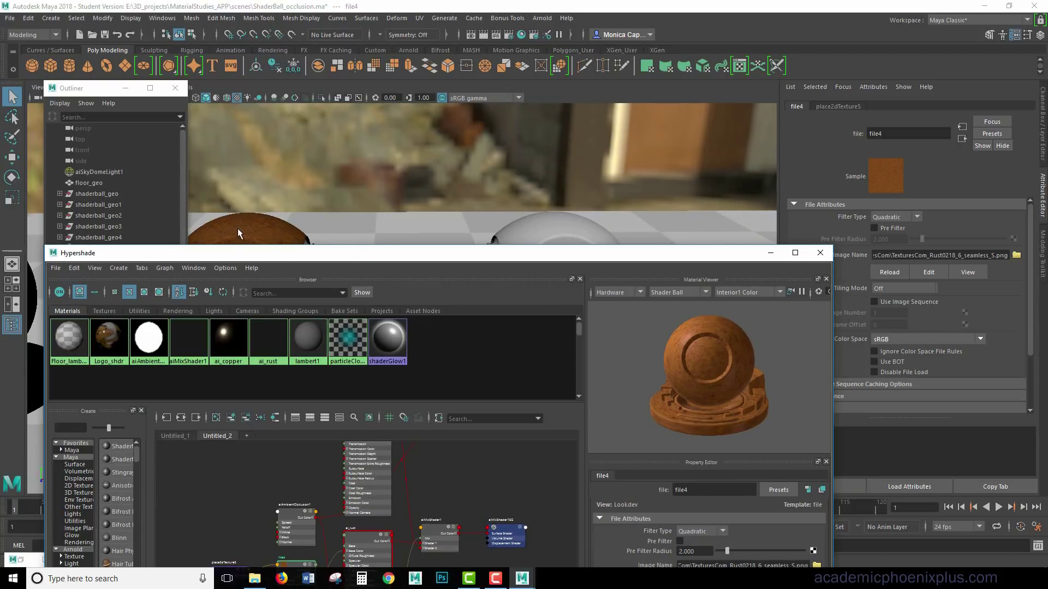
click(547, 18)
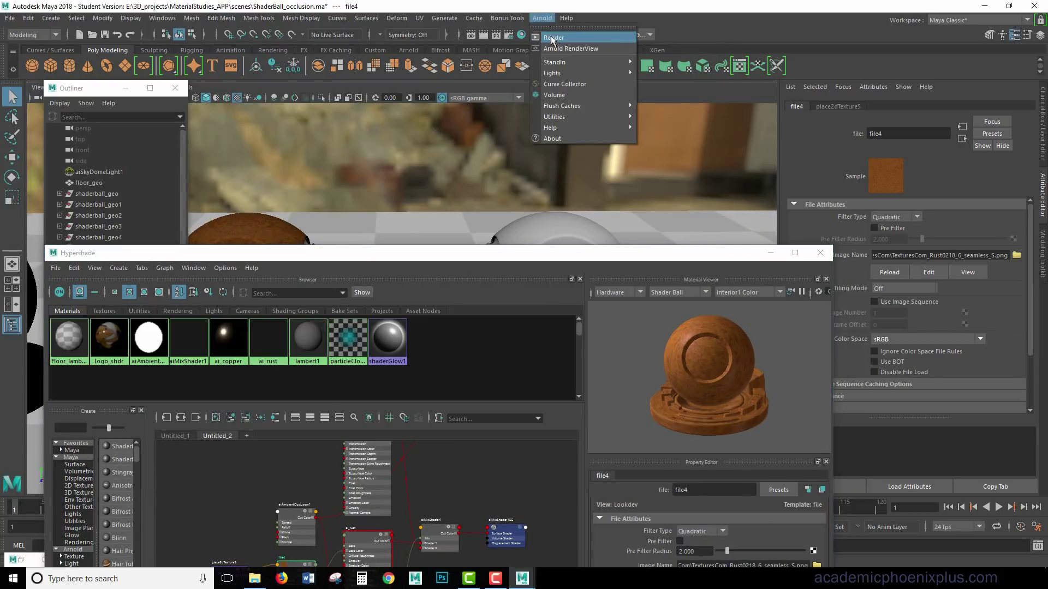
click(771, 254)
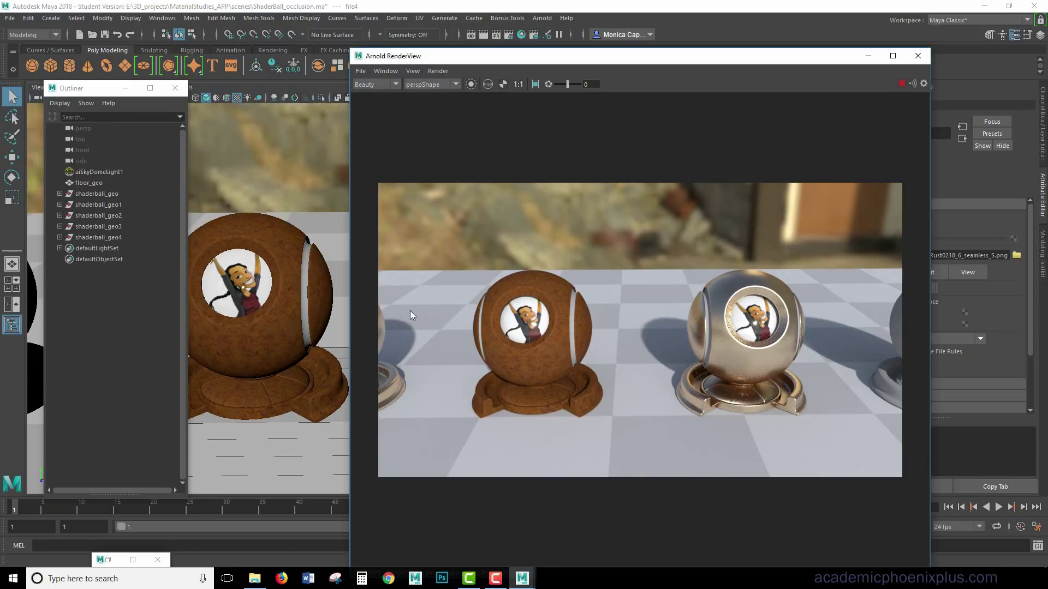
- Reopen the Hypershade beside the render view and preview the rust file texture and ambient occlusion node in the isolated render
click(521, 34)
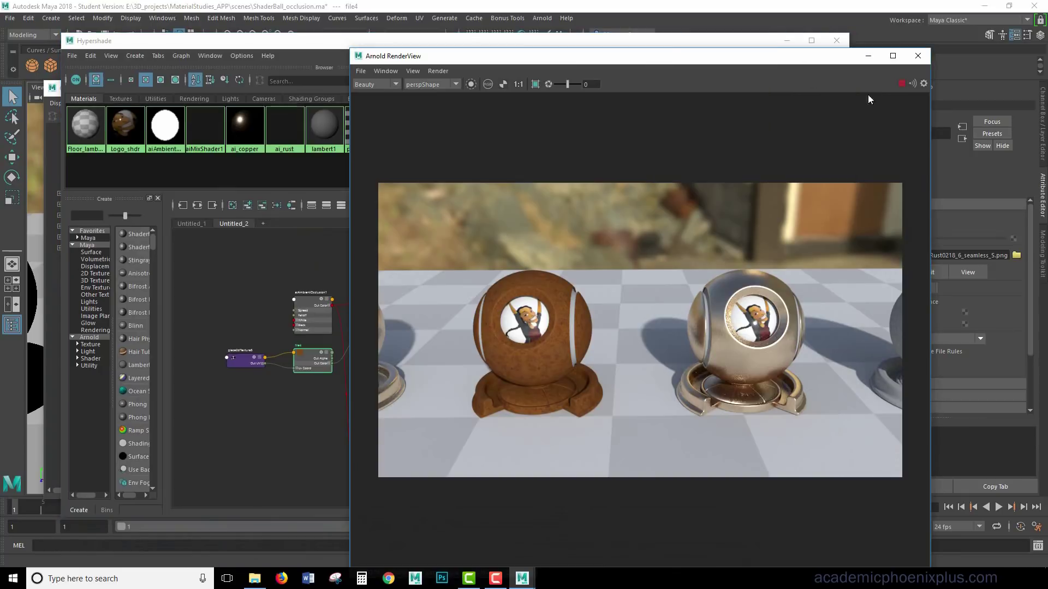
drag(791, 55, 894, 50)
click(573, 80)
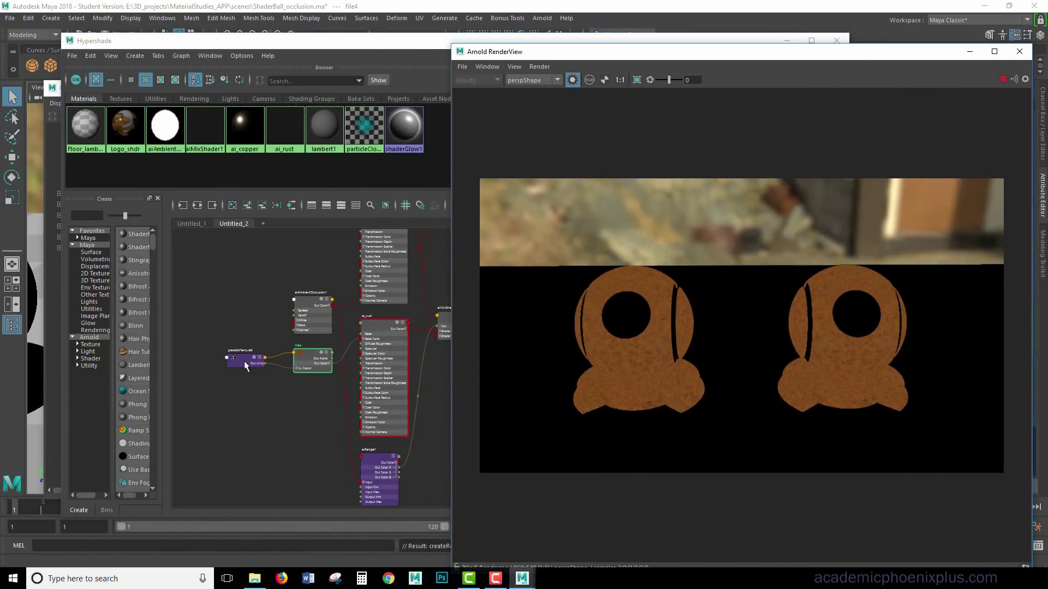
click(307, 322)
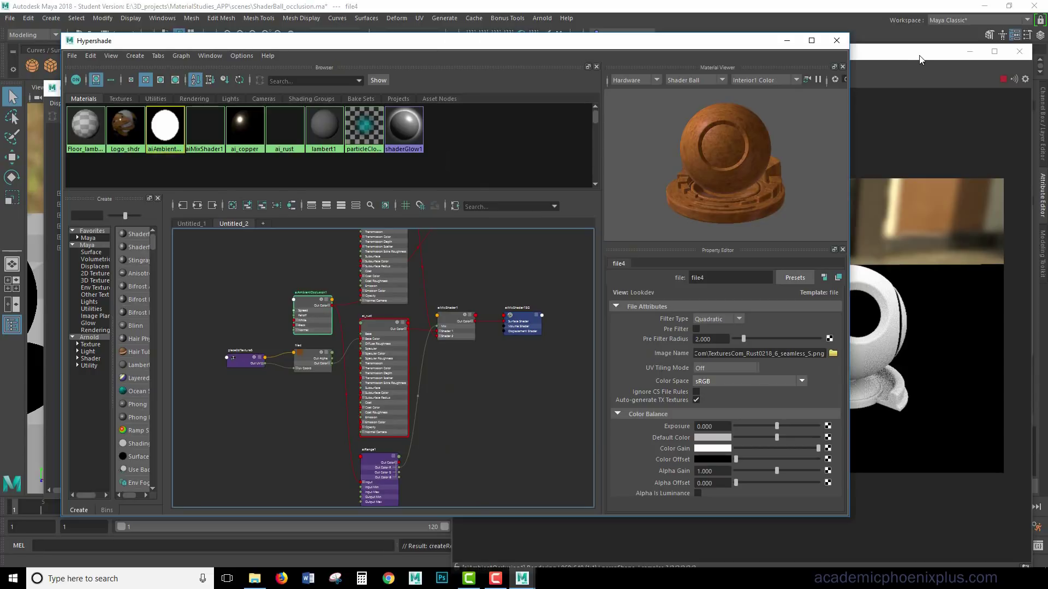
click(919, 58)
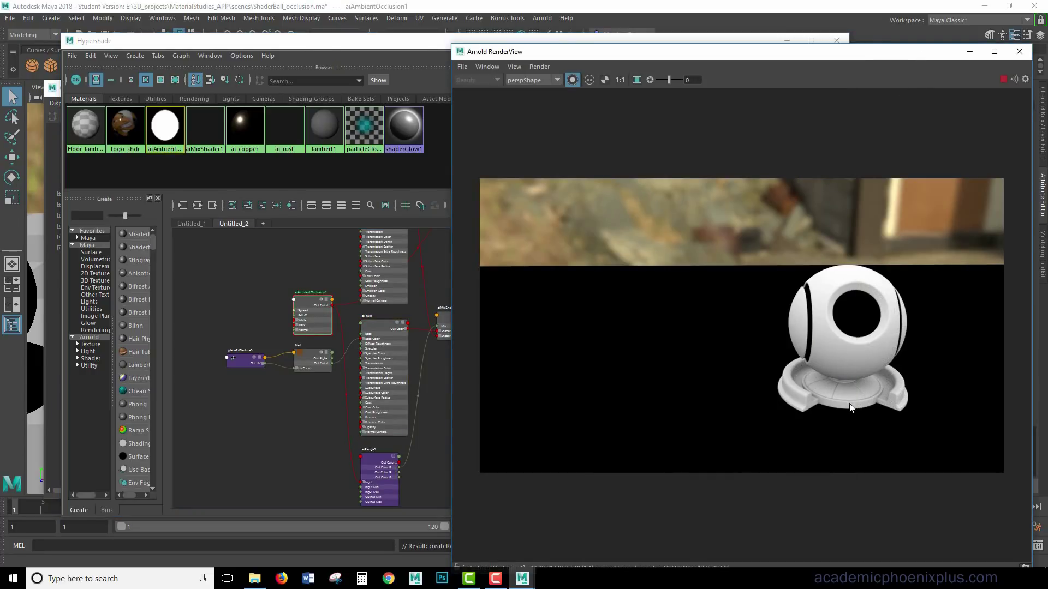